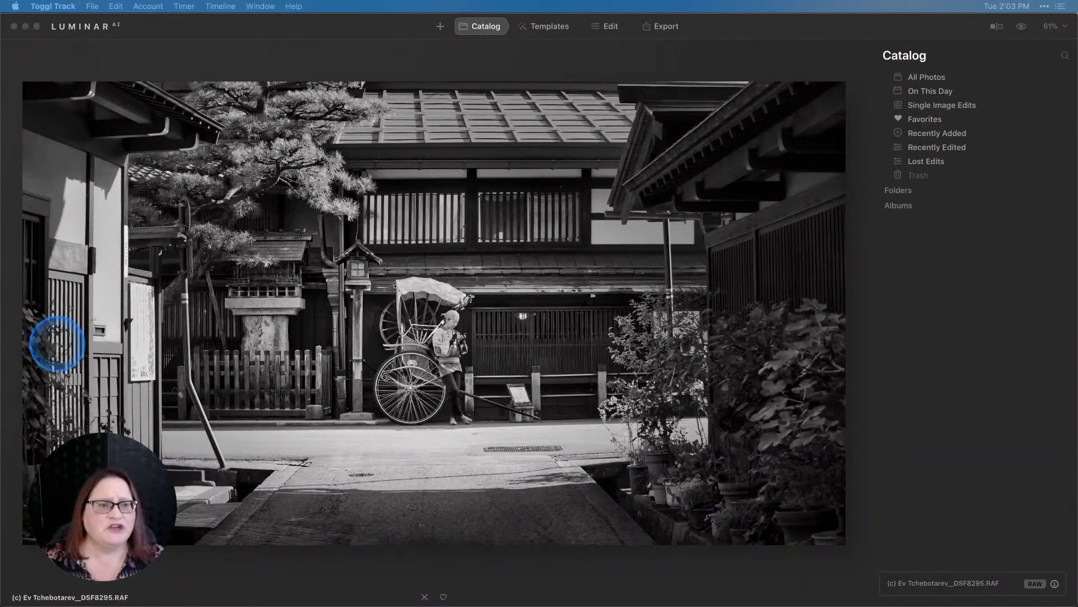
- Compare the edited black-and-white street photo with its unedited original
{"action": "left_click", "coordinate": [1021, 27]}
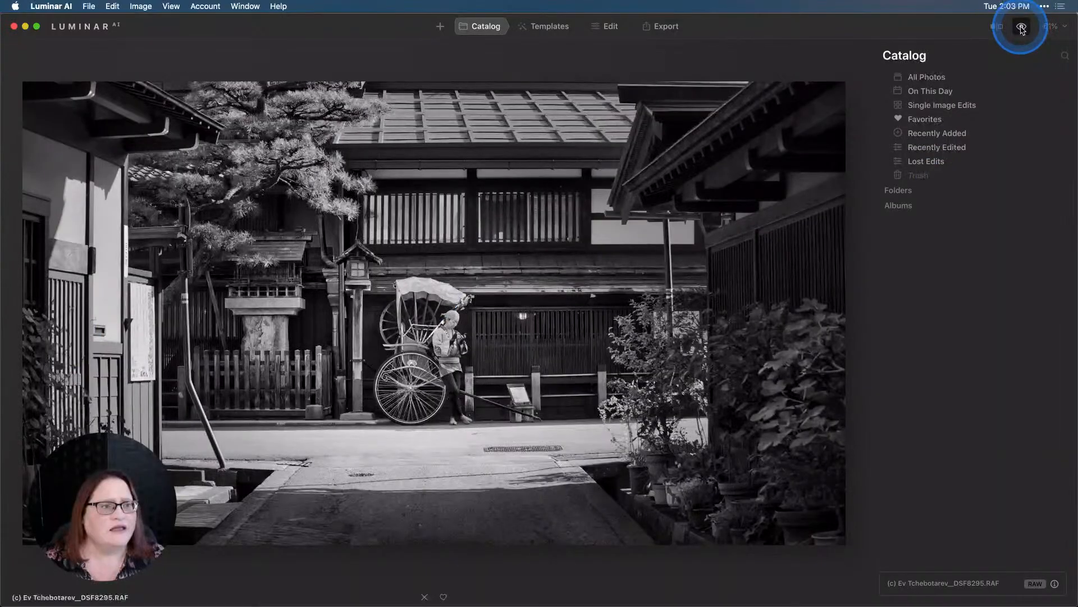
{"action": "left_click", "coordinate": [1022, 27]}
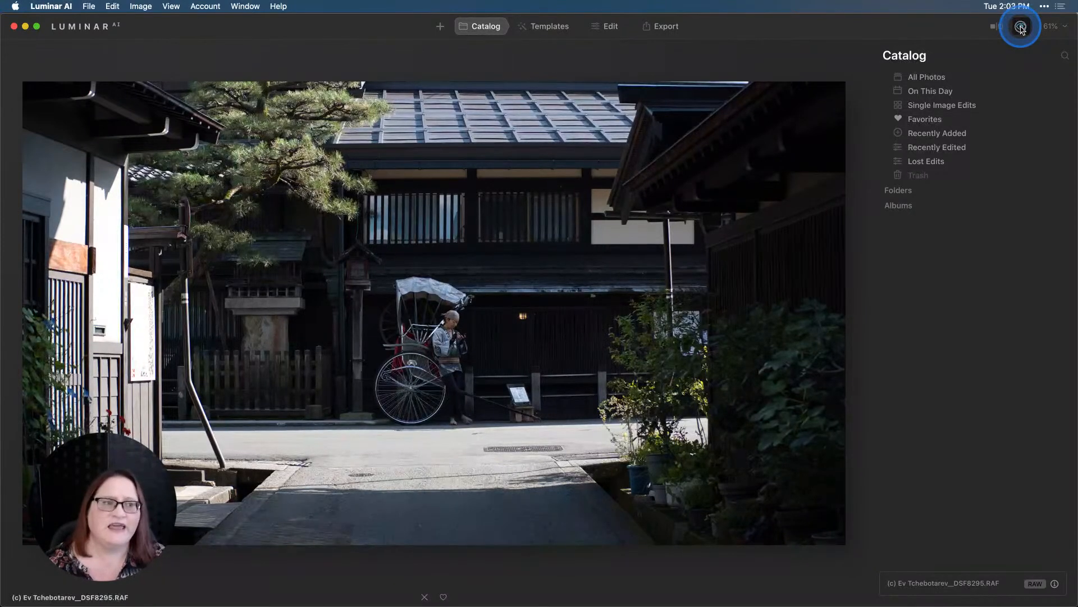
{"action": "left_click", "coordinate": [1021, 27]}
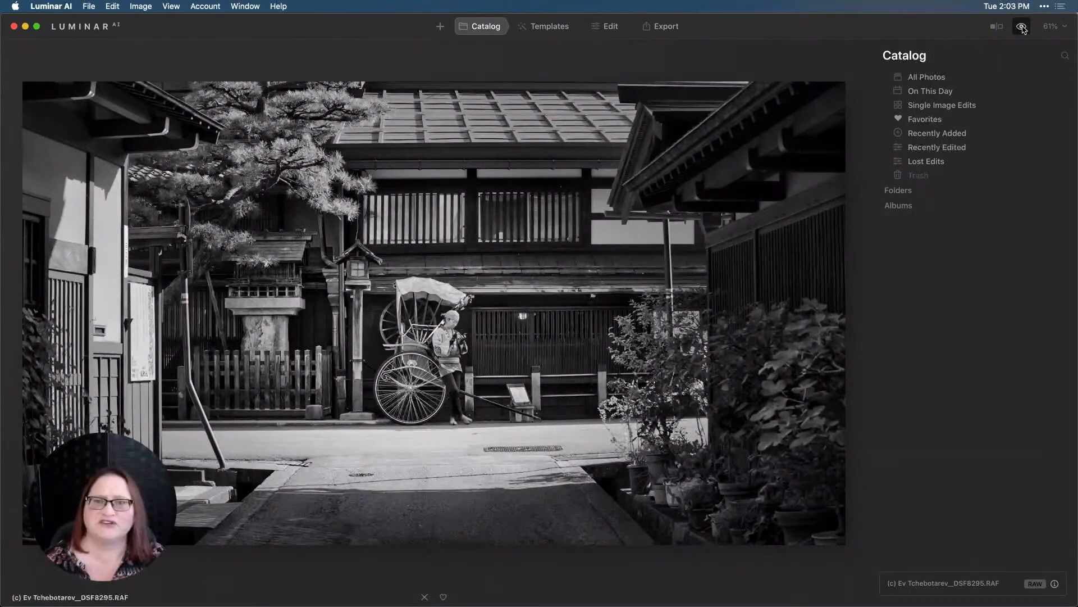
- Revert the street photo to its Original state in the edit history
{"action": "left_click", "coordinate": [609, 32]}
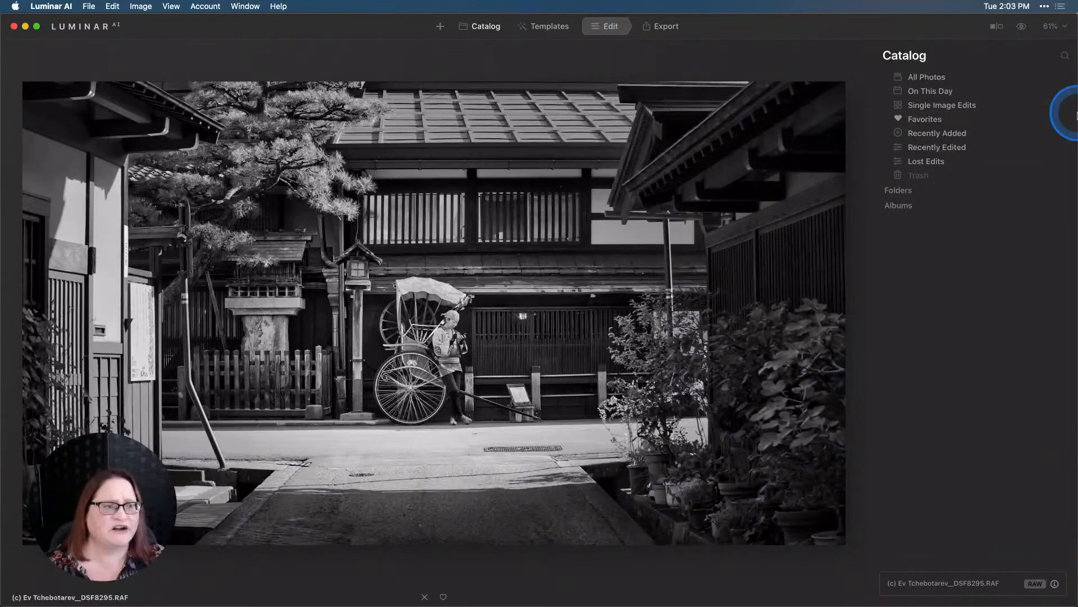
{"action": "left_click", "coordinate": [1064, 111]}
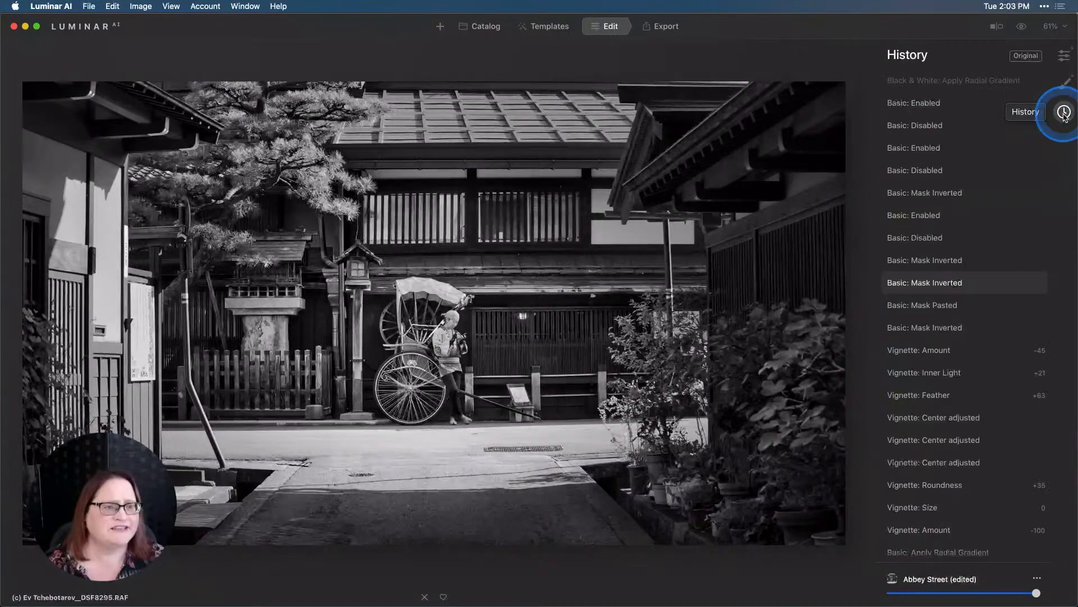
{"action": "scroll", "coordinate": [998, 215], "scroll_direction": "down", "scroll_amount": 15}
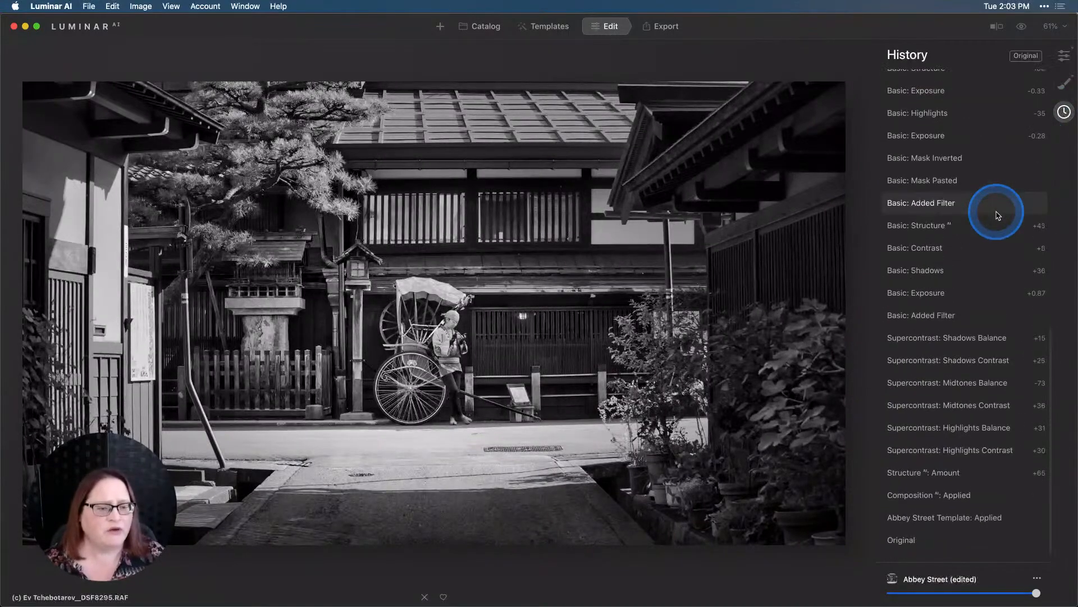
{"action": "left_click", "coordinate": [928, 548]}
{"action": "left_click", "coordinate": [840, 422]}
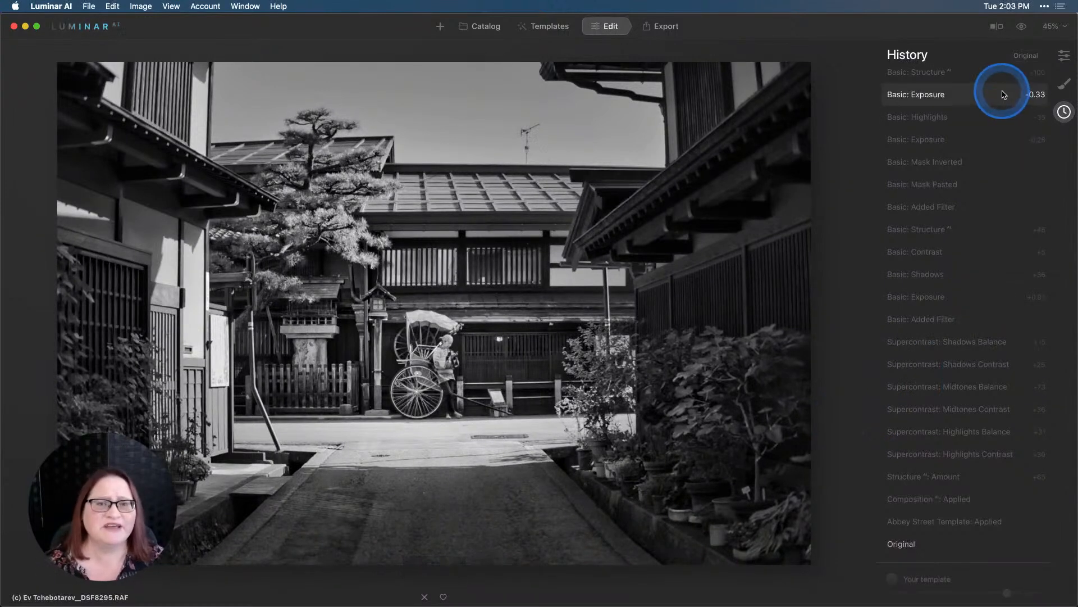
- Apply the Abbey Street template from the Urban Style collection to the photo
{"action": "left_click", "coordinate": [566, 33]}
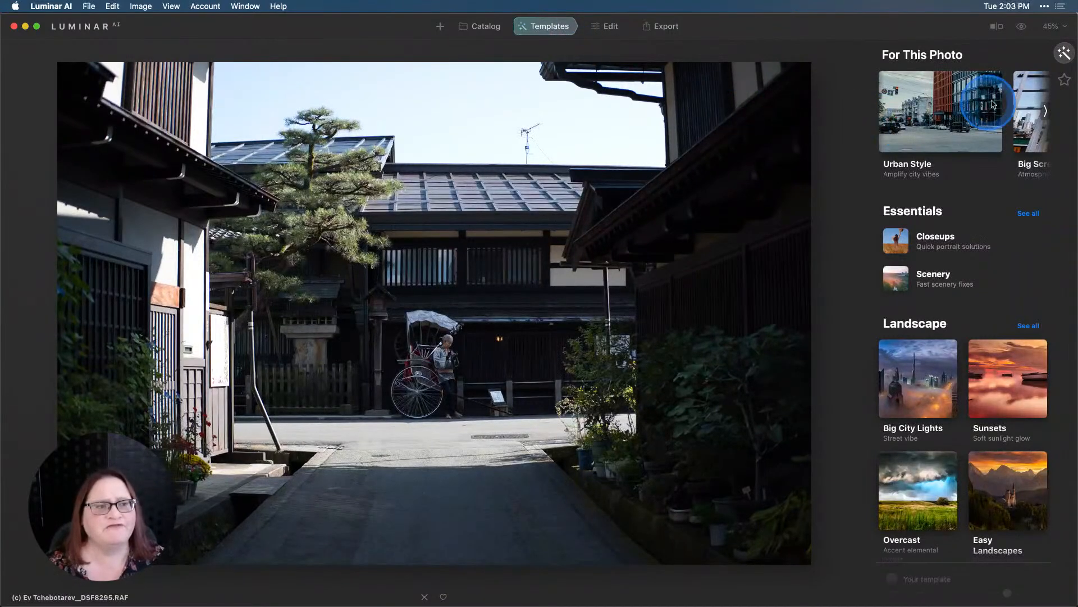
{"action": "left_click", "coordinate": [936, 110]}
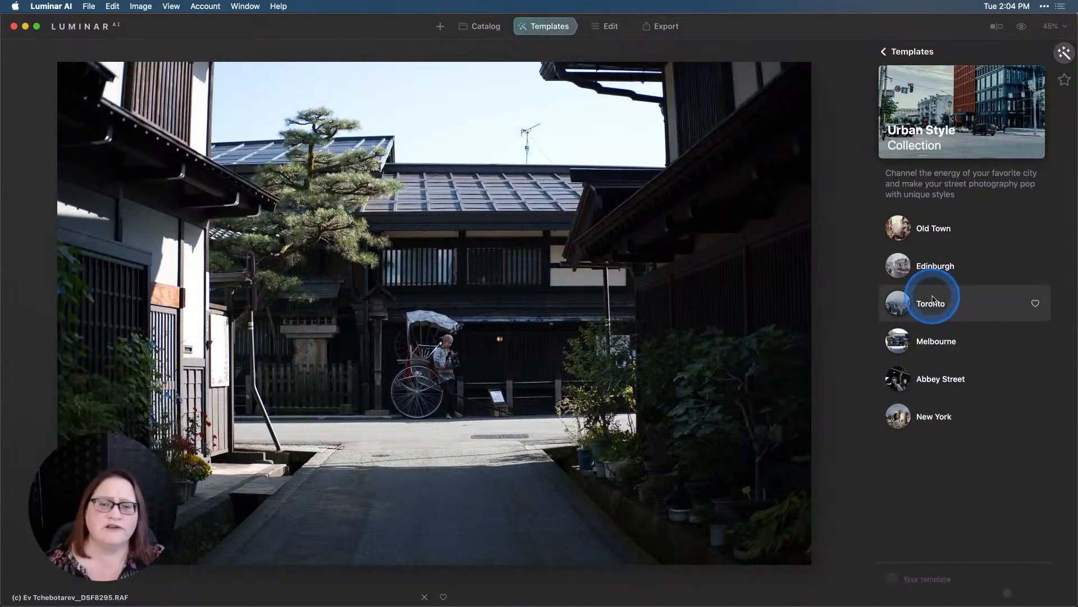
{"action": "left_click", "coordinate": [932, 301]}
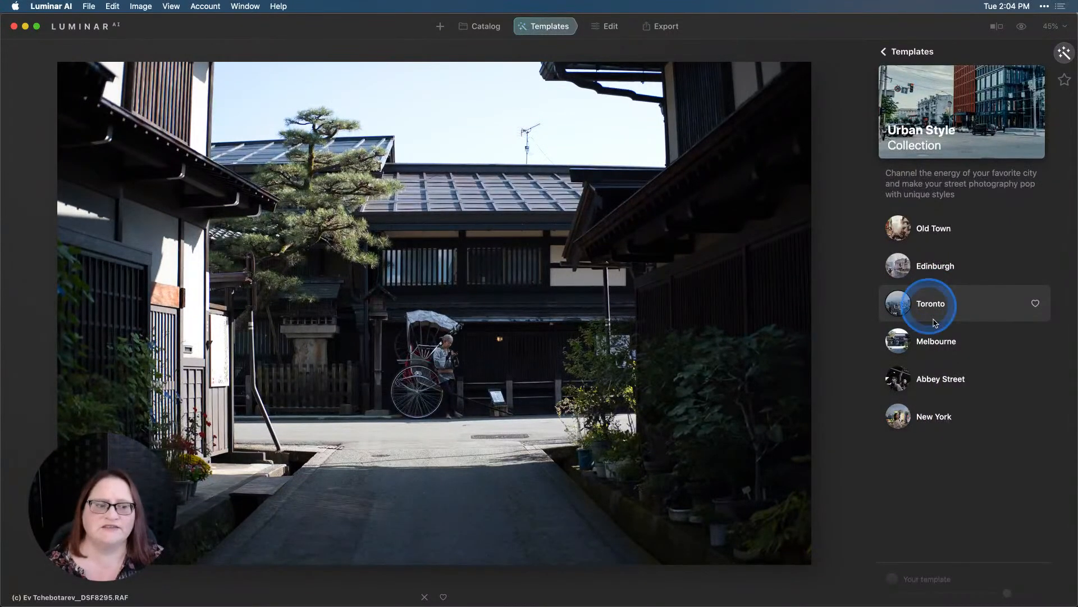
{"action": "left_click", "coordinate": [925, 378]}
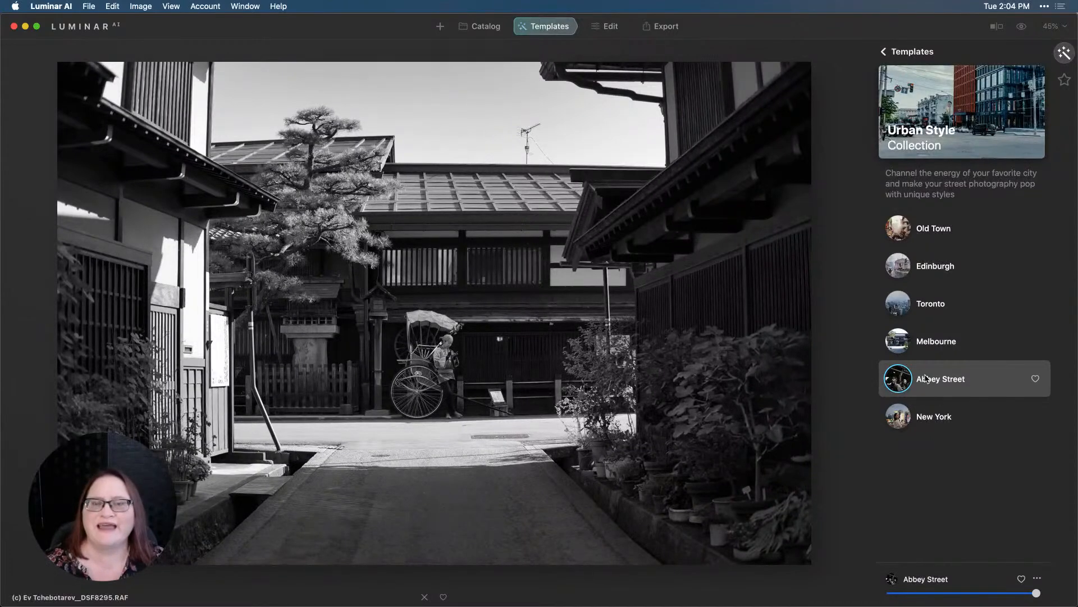
{"action": "left_click", "coordinate": [894, 392]}
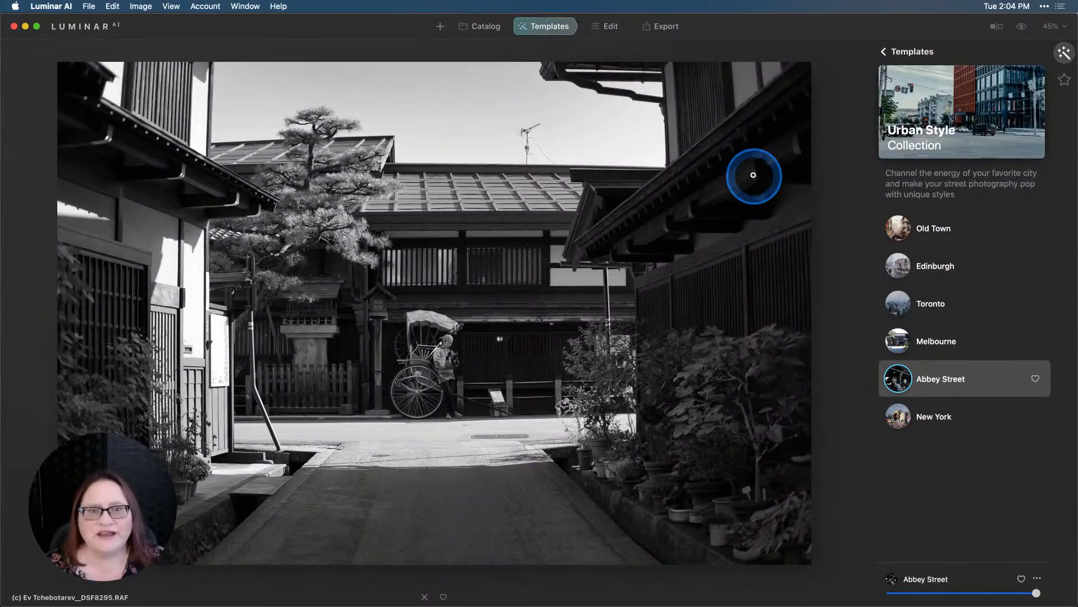
- Run Composition AI on the photo and automatically correct its vertical perspective
{"action": "left_click", "coordinate": [601, 27]}
{"action": "left_click", "coordinate": [1061, 58]}
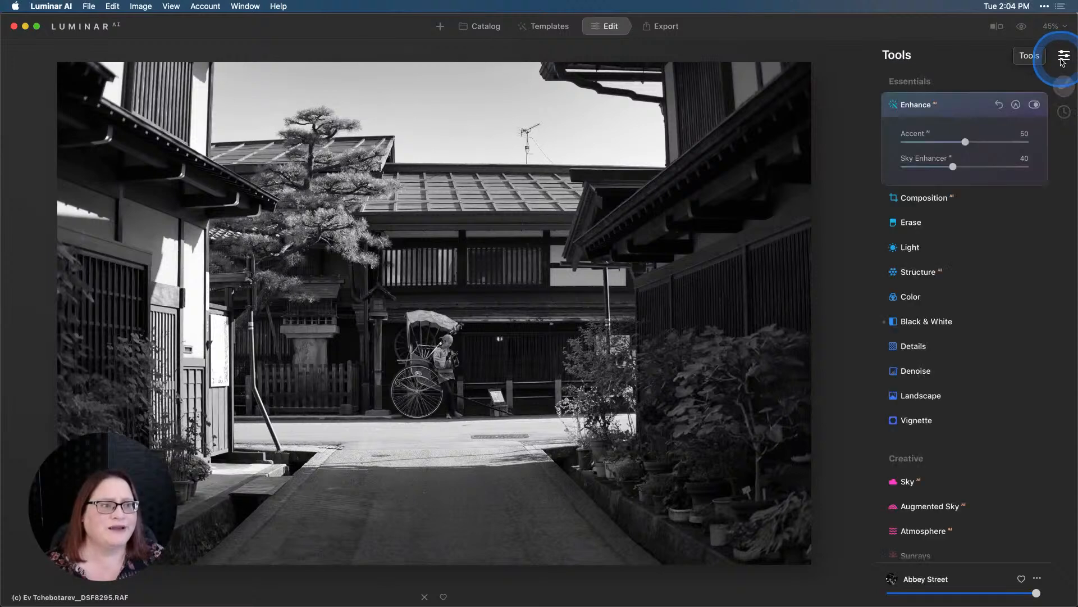
{"action": "left_click", "coordinate": [928, 200]}
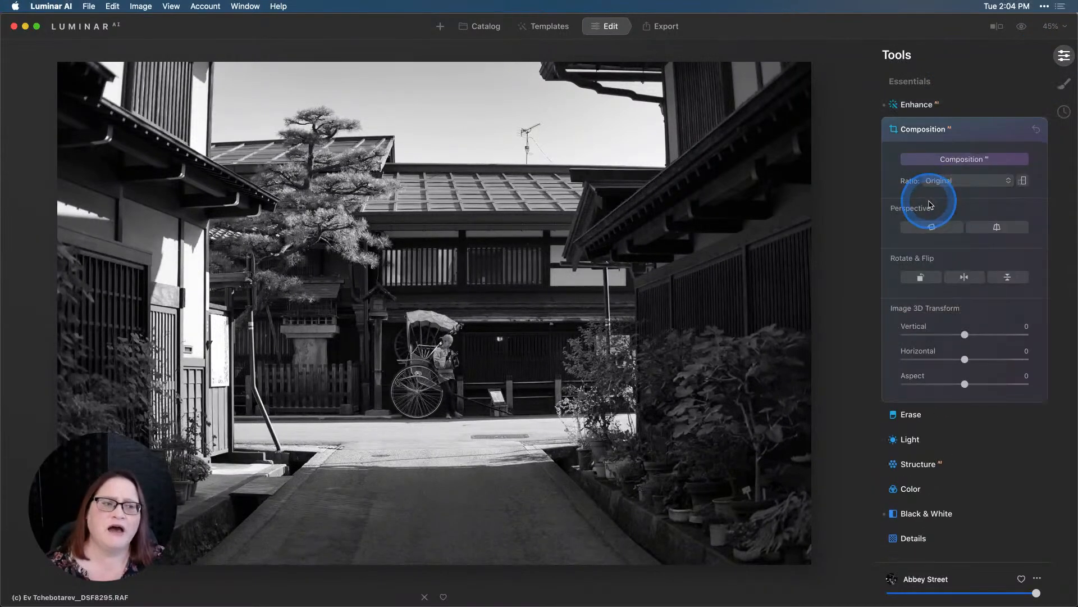
{"action": "left_click", "coordinate": [955, 160]}
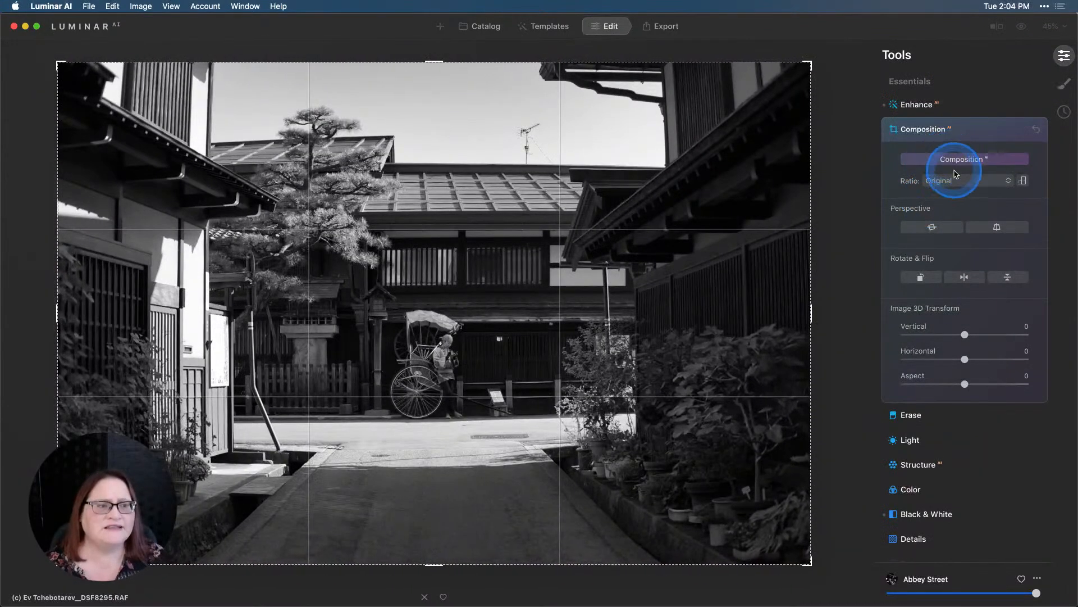
{"action": "left_click", "coordinate": [833, 177]}
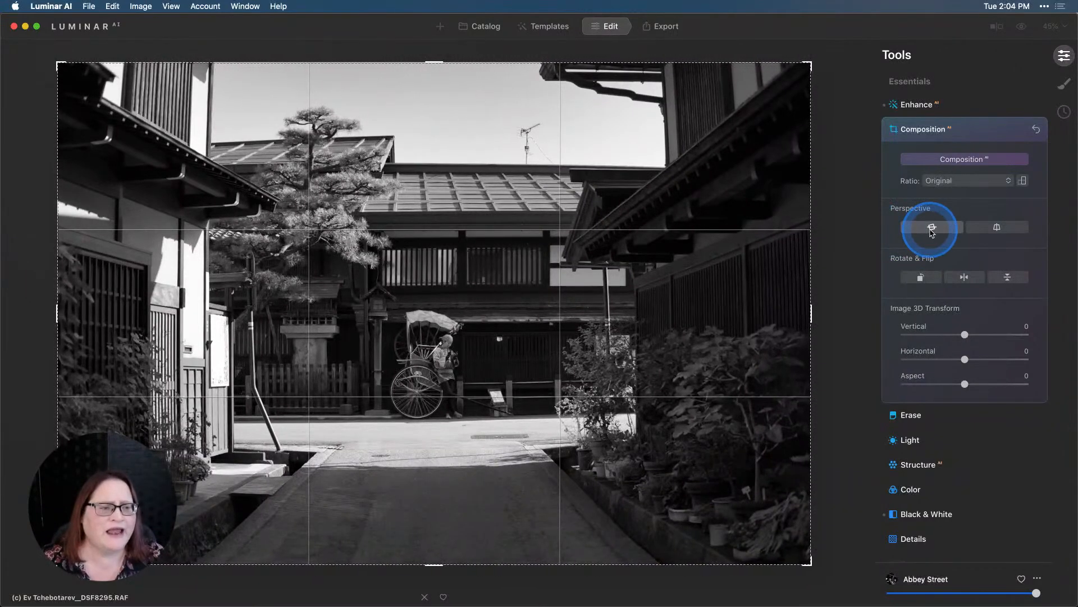
{"action": "left_click", "coordinate": [998, 231]}
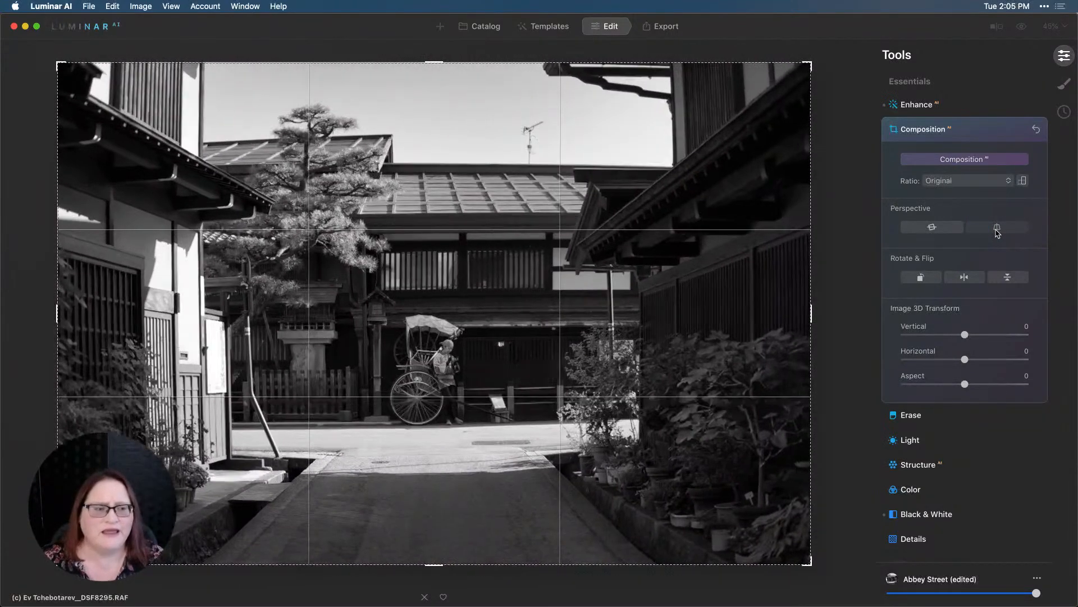
- Crop the photo to a 16:9 ratio, tightly framing the rickshaw and removing most of the sky and foreground road
{"action": "left_click_drag", "start_coordinate": [973, 181], "coordinate": [970, 331]}
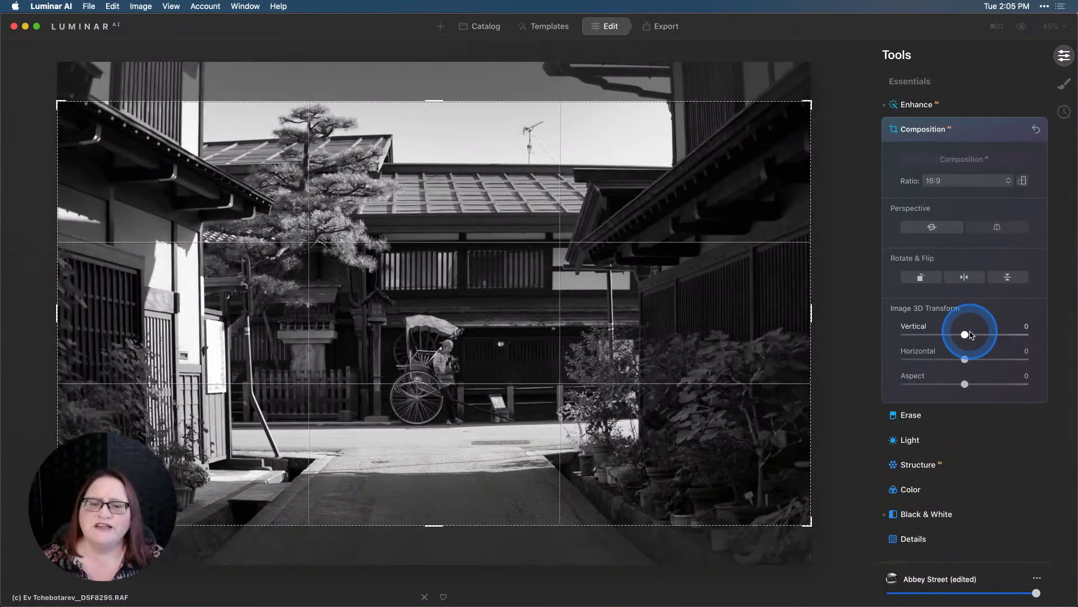
{"action": "left_click_drag", "start_coordinate": [621, 298], "coordinate": [434, 113]}
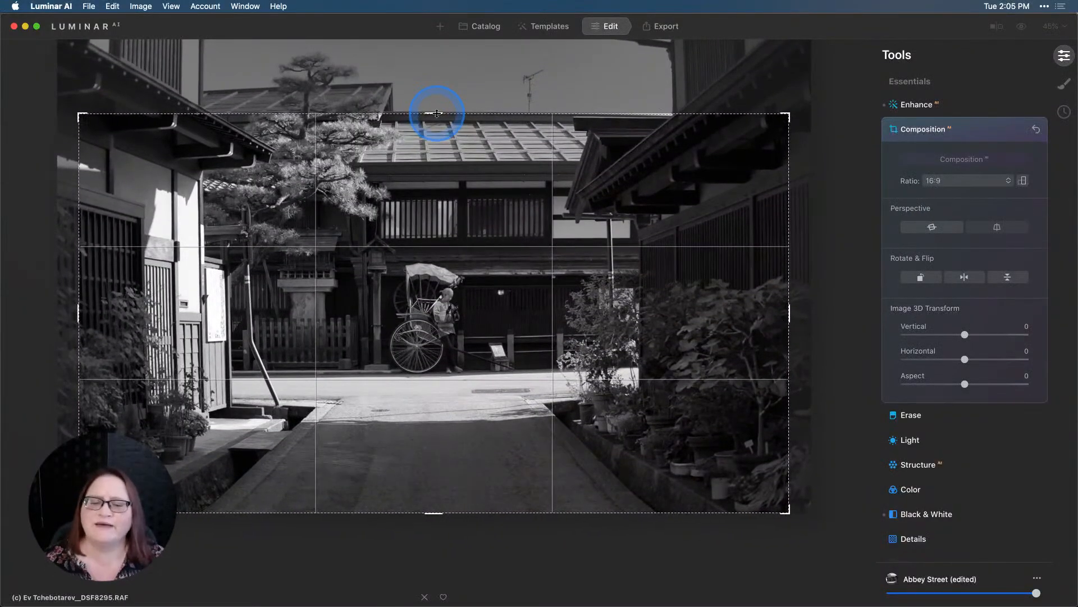
{"action": "mouse_move", "coordinate": [421, 508]}
{"action": "left_mouse_down"}
{"action": "mouse_move", "coordinate": [433, 511]}
{"action": "mouse_move", "coordinate": [419, 490]}
{"action": "left_mouse_up"}
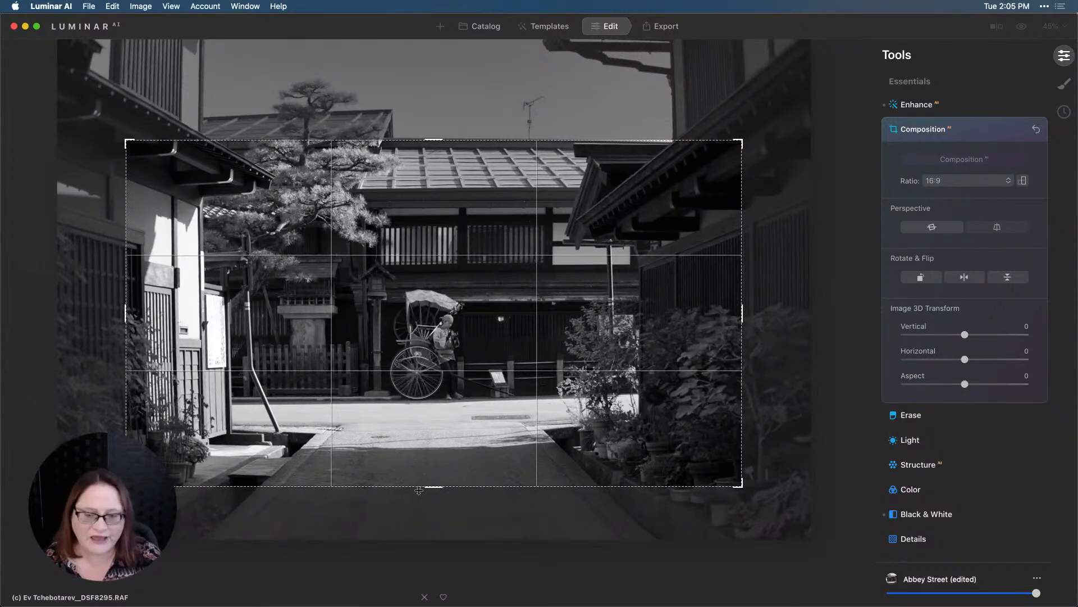
{"action": "key", "text": "Return"}
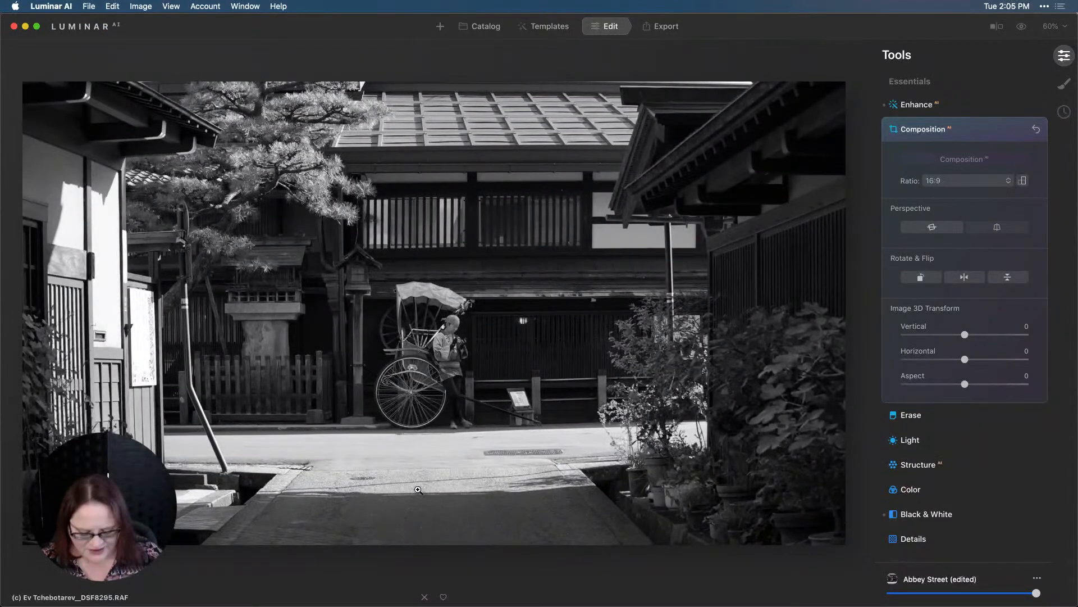
- Set the Structure AI amount to 52
{"action": "left_click", "coordinate": [914, 467]}
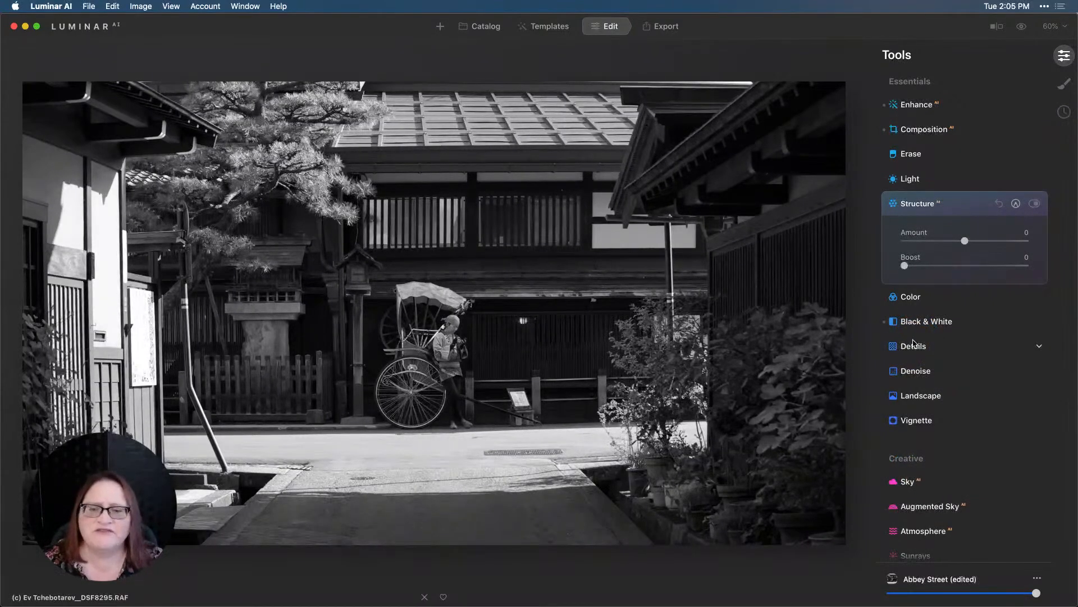
{"action": "left_click", "coordinate": [915, 344]}
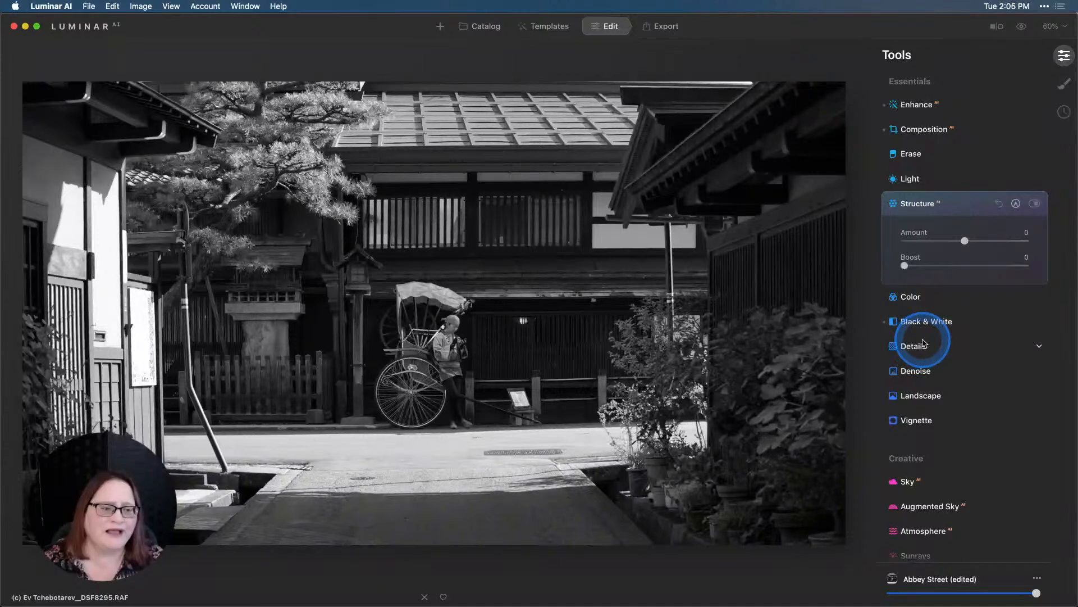
{"action": "left_click", "coordinate": [965, 239]}
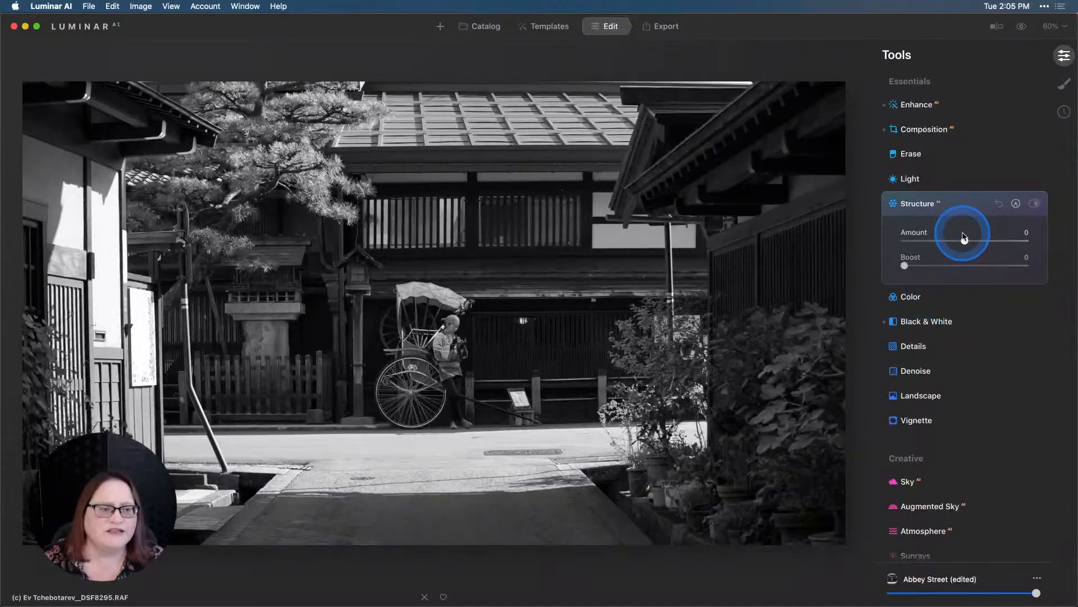
{"action": "left_click_drag", "start_coordinate": [970, 242], "coordinate": [997, 241]}
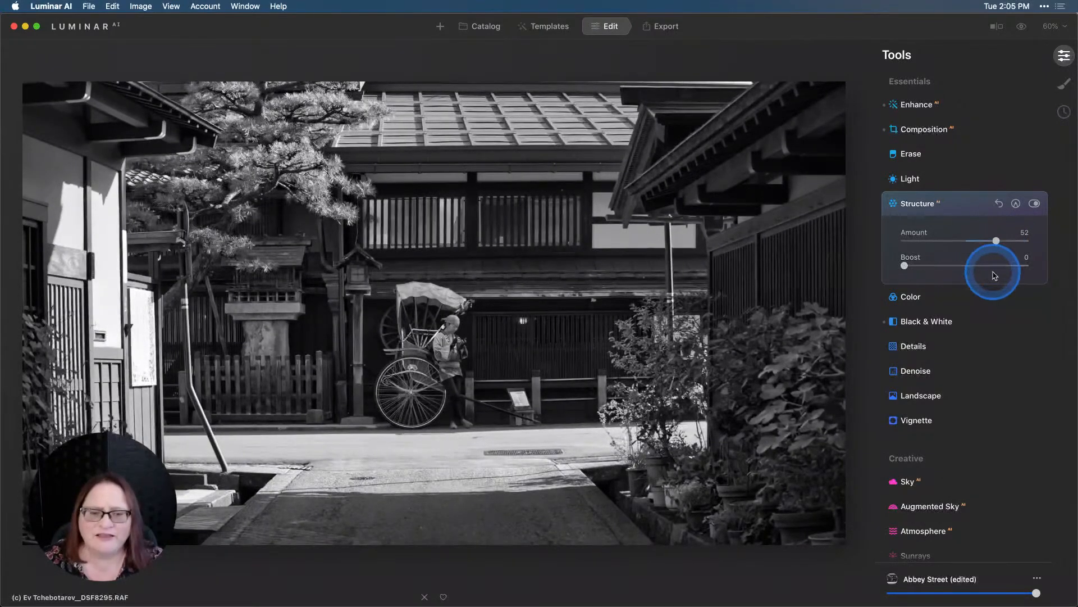
- Compare the photo with and without the Structure AI adjustment, leaving the tool enabled
{"action": "left_click", "coordinate": [1035, 204]}
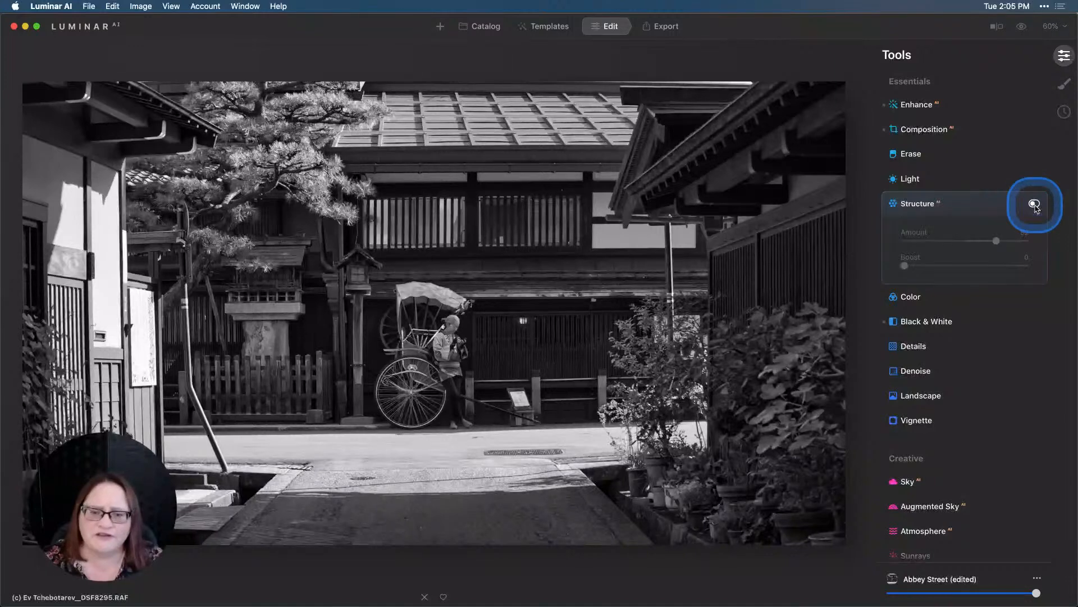
{"action": "left_click", "coordinate": [1035, 204]}
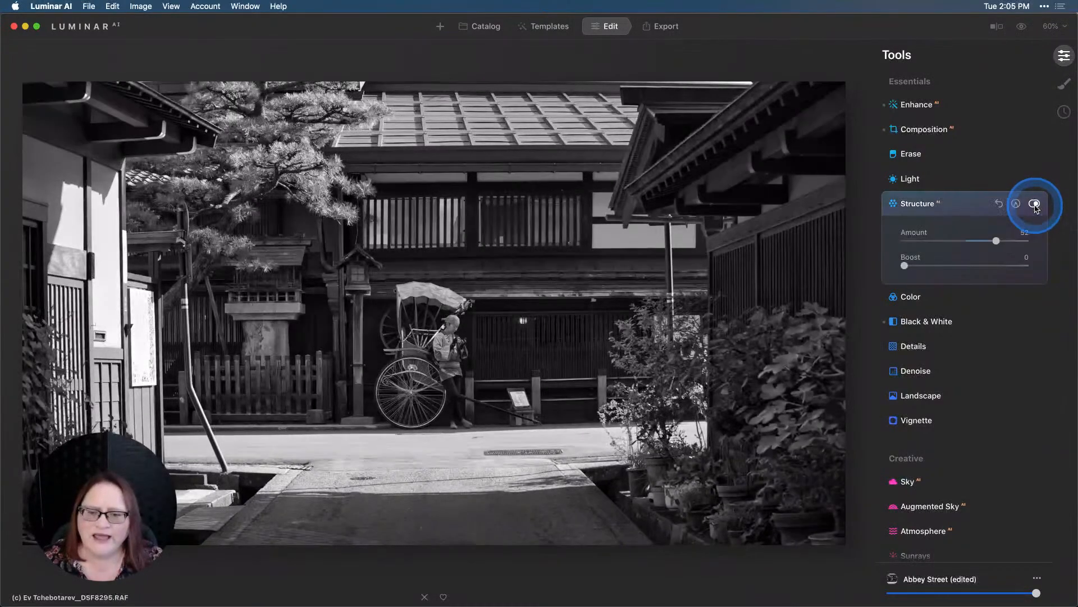
{"action": "left_click", "coordinate": [1035, 204]}
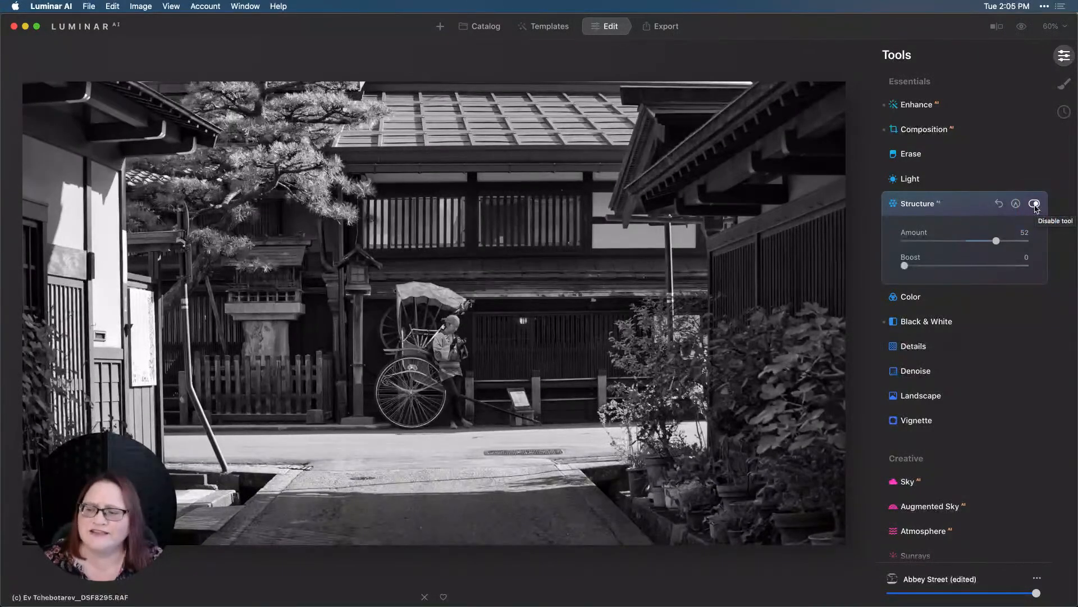
{"action": "left_click", "coordinate": [1035, 206]}
{"action": "left_click", "coordinate": [1011, 274]}
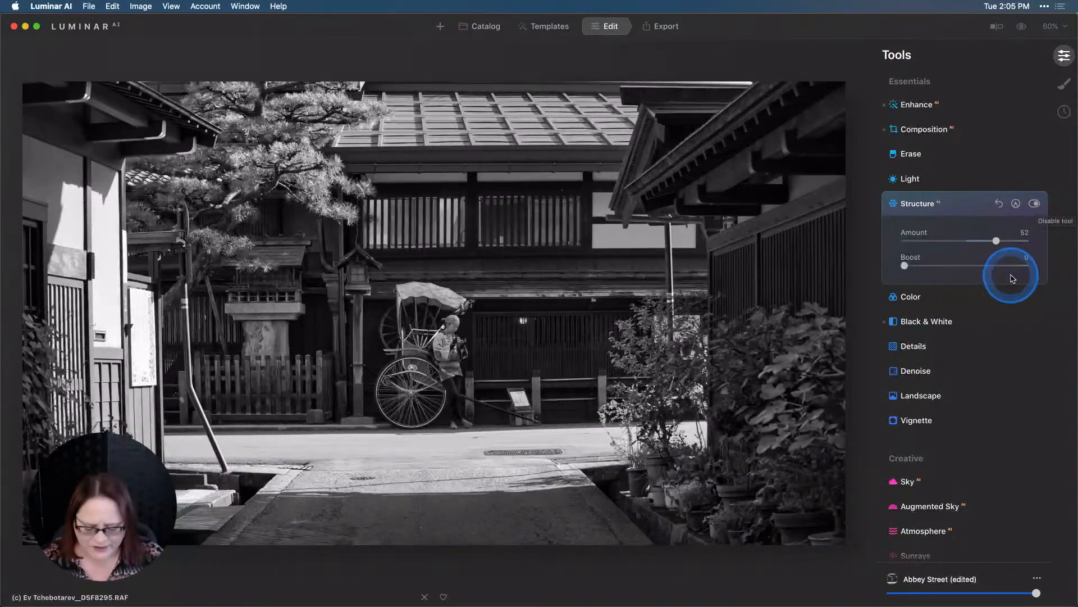
- In Supercontrast, set Highlights Balance to 50, Midtones Contrast to 39 and Midtones Balance to -34
{"action": "left_click", "coordinate": [1051, 205]}
{"action": "left_click_drag", "start_coordinate": [1052, 208], "coordinate": [939, 501]}
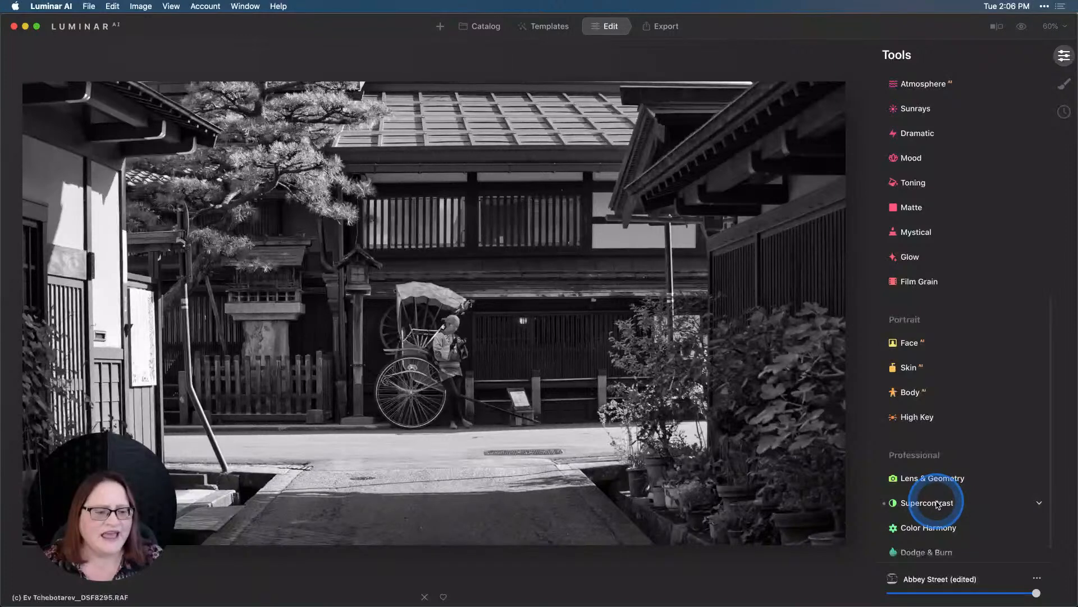
{"action": "left_click", "coordinate": [939, 504]}
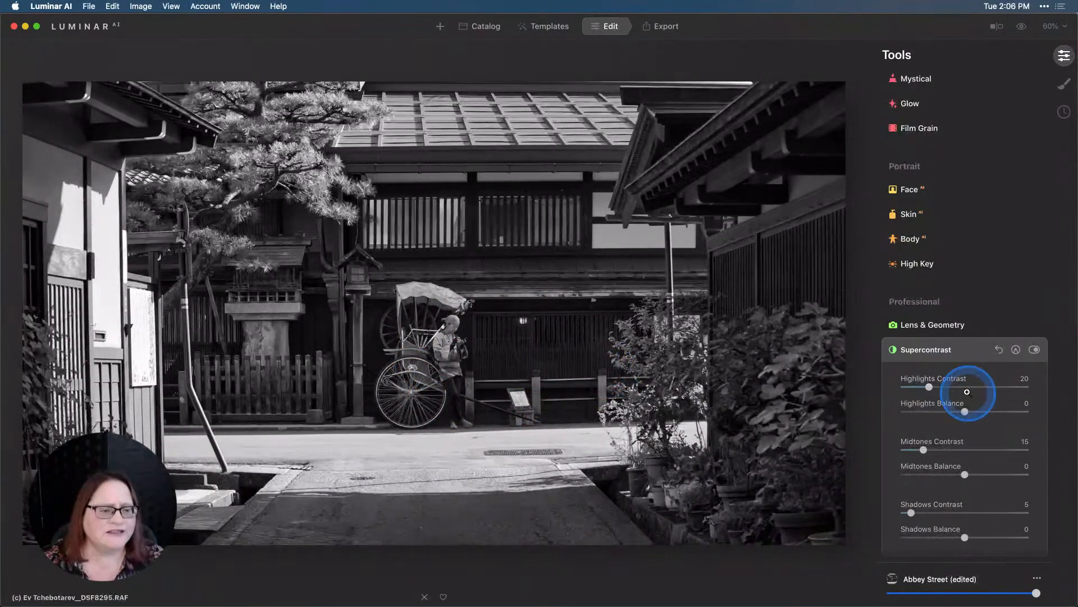
{"action": "scroll", "coordinate": [958, 388], "scroll_direction": "down", "scroll_amount": 3}
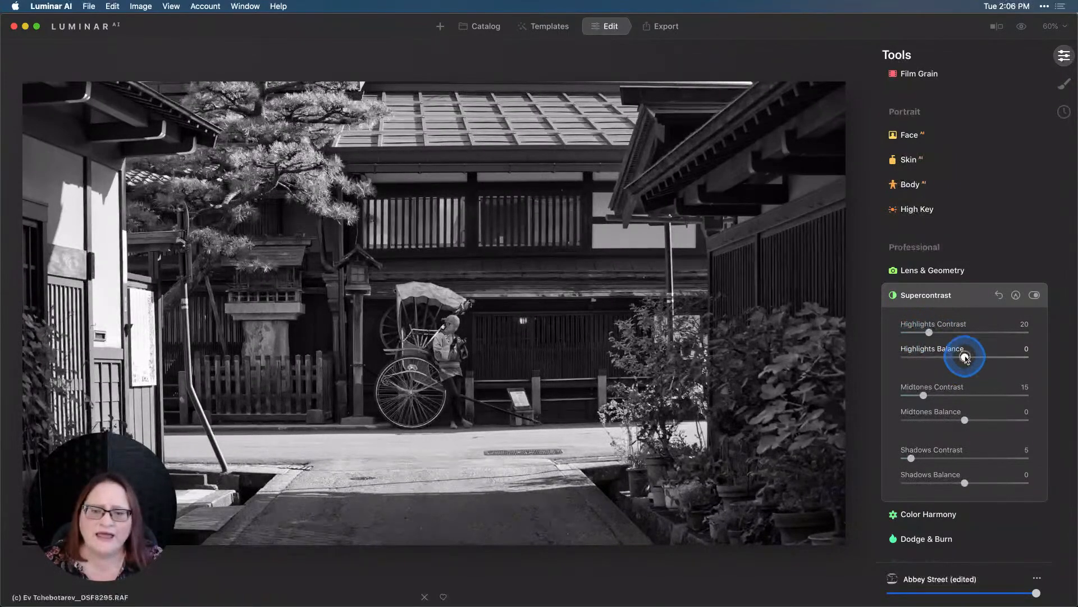
{"action": "left_click_drag", "start_coordinate": [956, 359], "coordinate": [930, 357]}
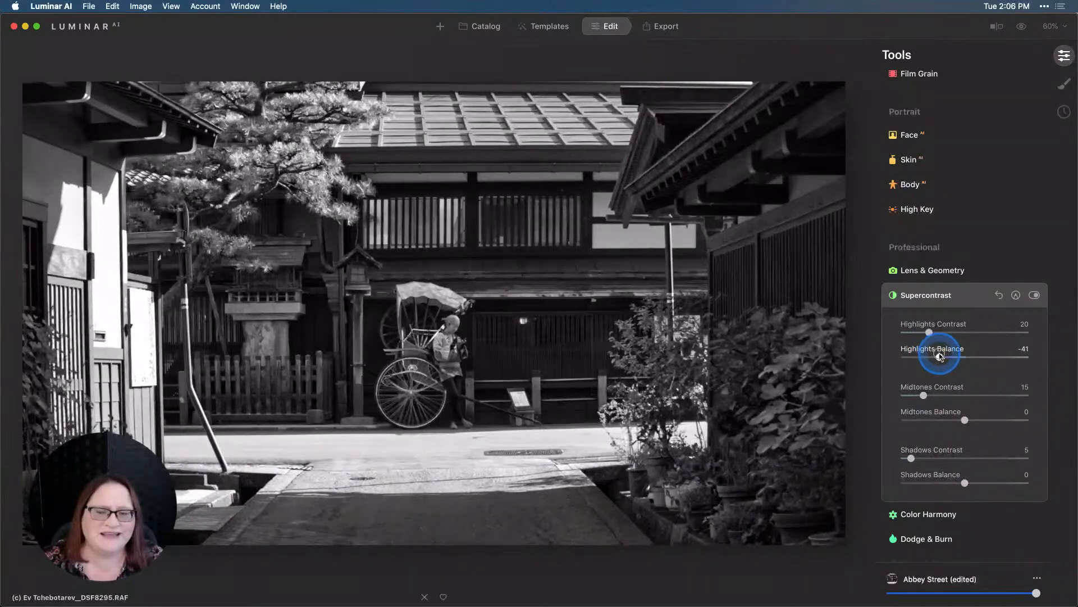
{"action": "left_click_drag", "start_coordinate": [928, 357], "coordinate": [995, 356]}
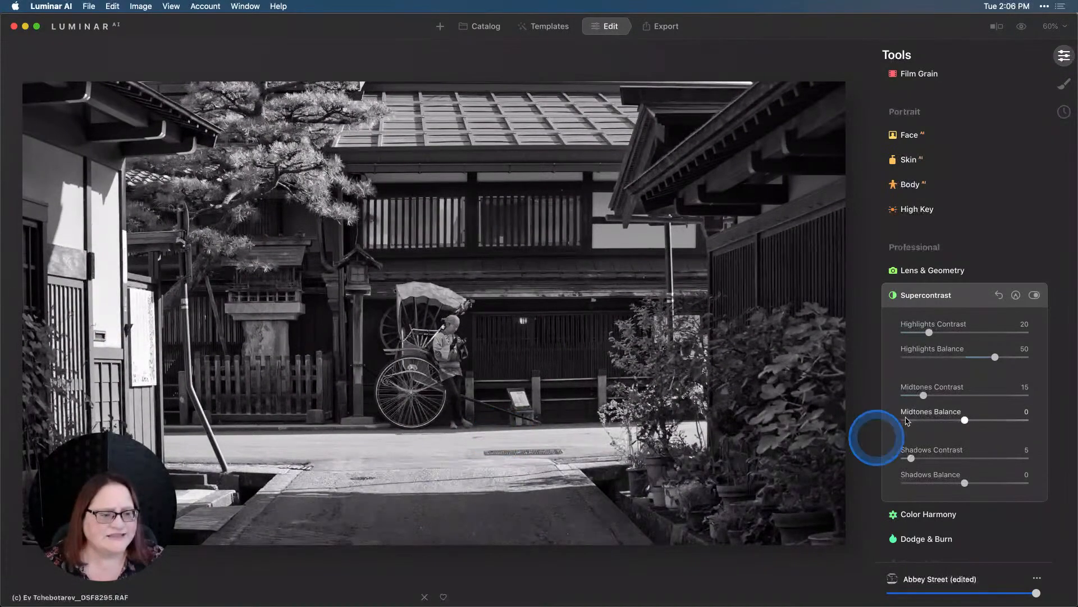
{"action": "left_click_drag", "start_coordinate": [924, 396], "coordinate": [949, 422]}
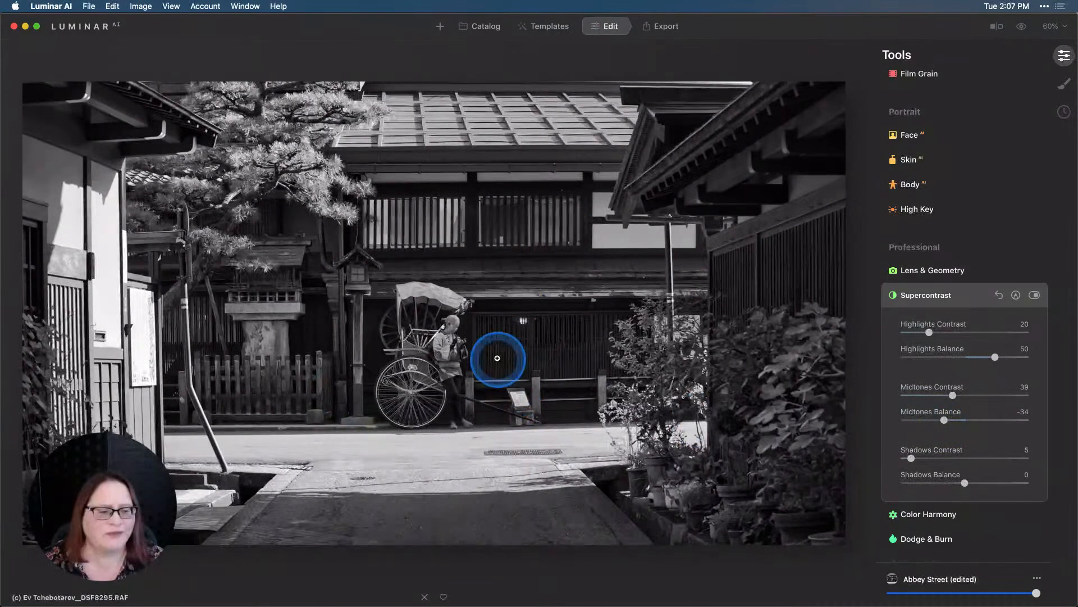
- In Supercontrast, set Shadows Contrast to 27 and Shadows Balance to -30, and compare the photo with and without the tool
{"action": "left_click_drag", "start_coordinate": [912, 460], "coordinate": [949, 492]}
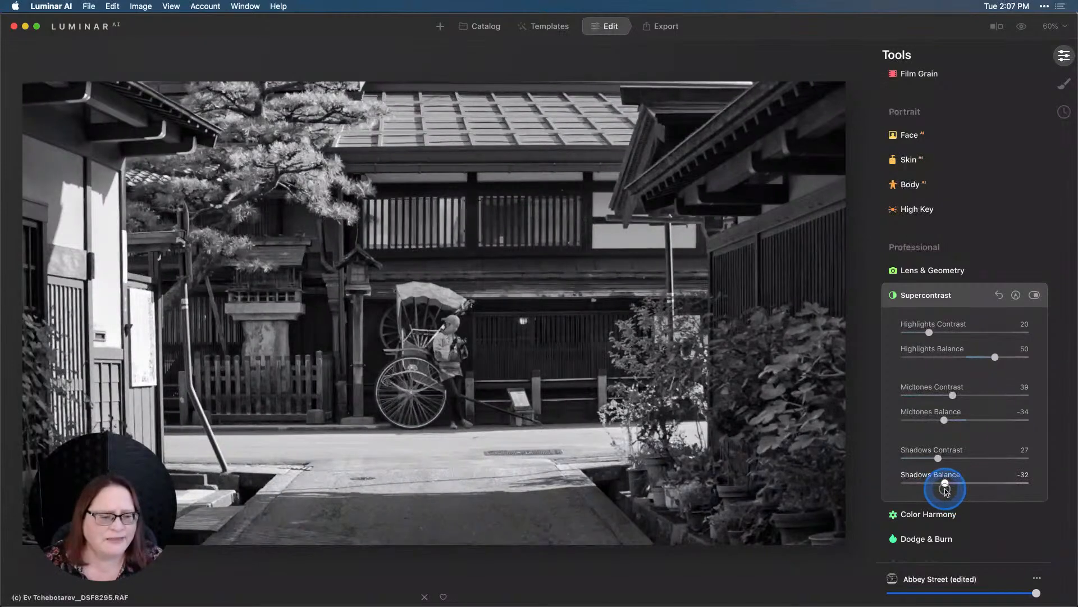
{"action": "left_click", "coordinate": [1020, 299]}
{"action": "left_click", "coordinate": [1035, 296]}
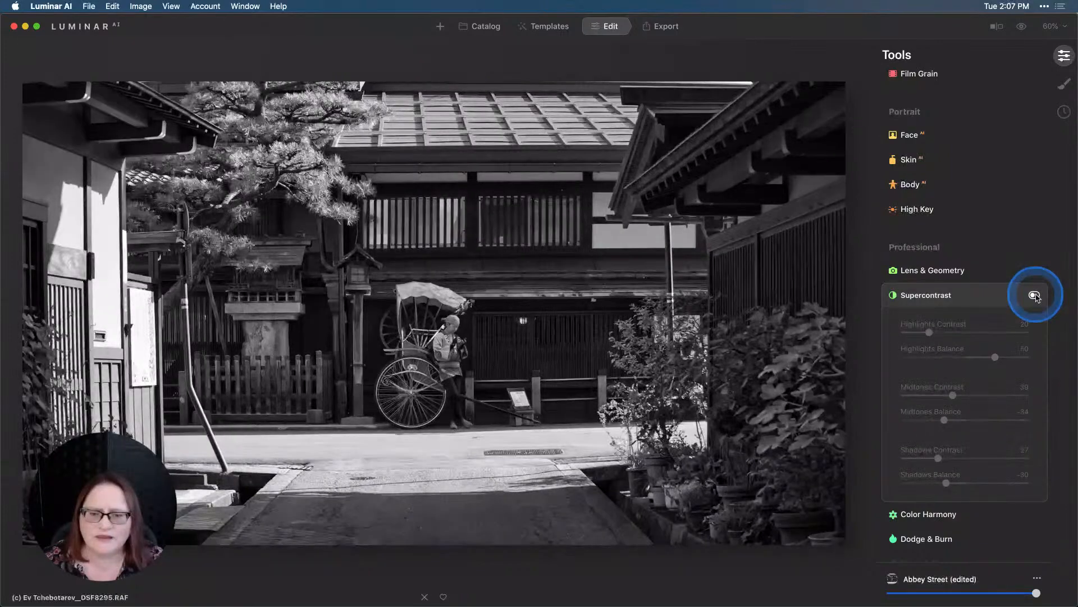
{"action": "left_click", "coordinate": [1035, 296]}
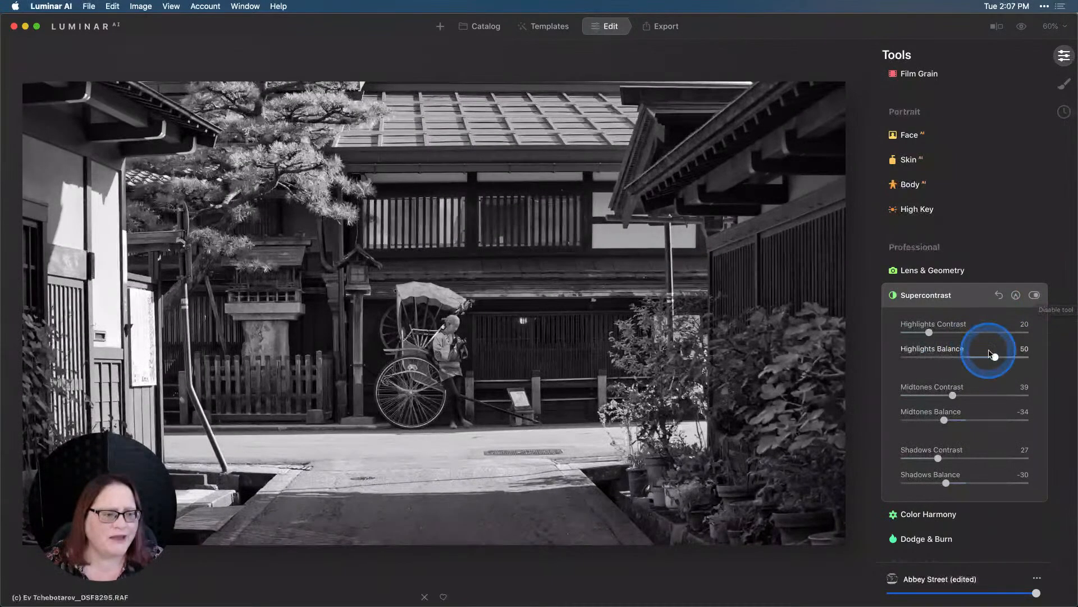
- Set the Supercontrast Highlights Contrast to 40 and Highlights Balance to 58
{"action": "left_click_drag", "start_coordinate": [930, 332], "coordinate": [999, 356]}
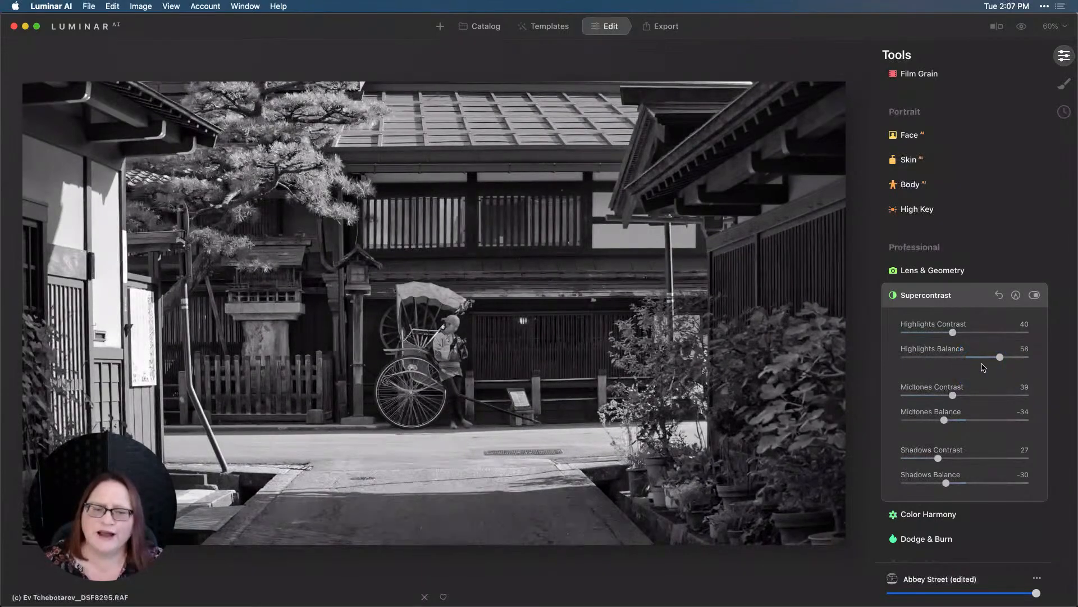
{"action": "scroll", "coordinate": [966, 314], "scroll_direction": "down", "scroll_amount": 1}
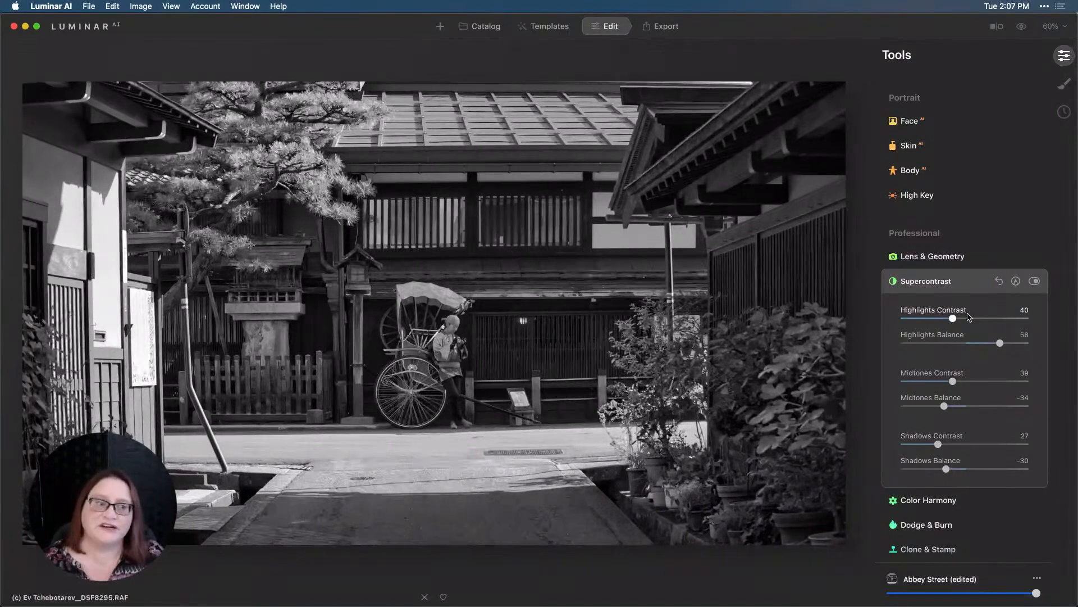
- Add a Basic local adjustment with a Radial Mask that affects the inside of the circle
{"action": "left_click", "coordinate": [1061, 87]}
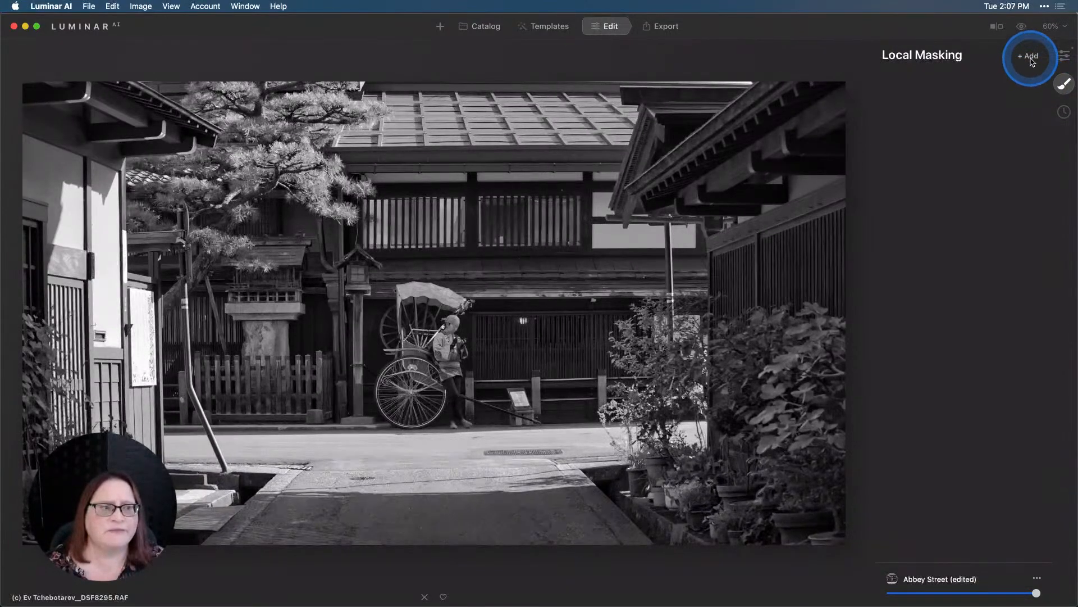
{"action": "left_click", "coordinate": [1015, 68]}
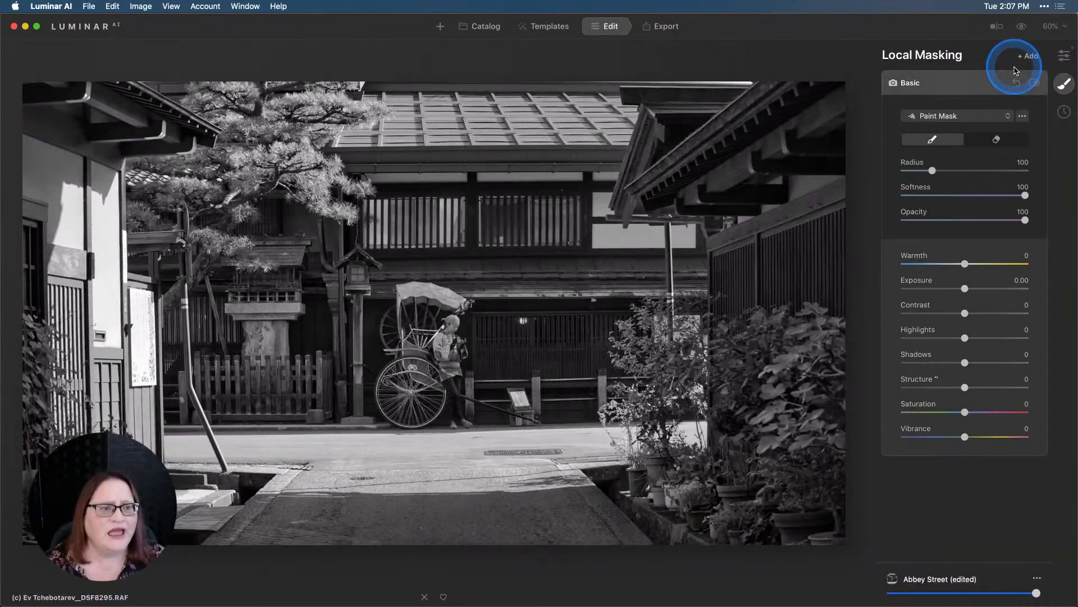
{"action": "left_click", "coordinate": [938, 116]}
{"action": "left_click", "coordinate": [940, 131]}
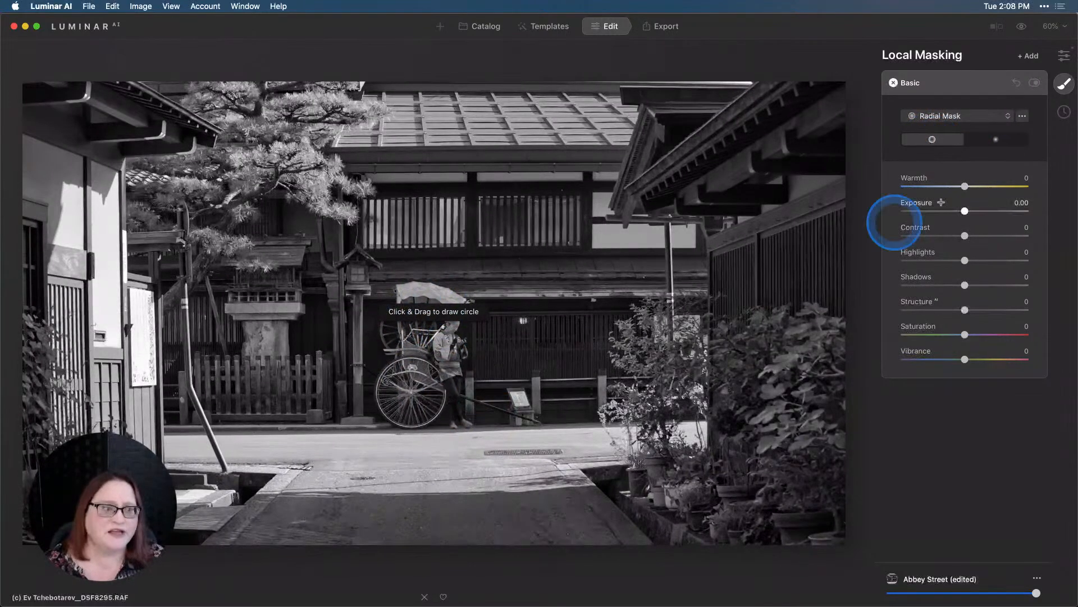
{"action": "left_click", "coordinate": [1002, 143]}
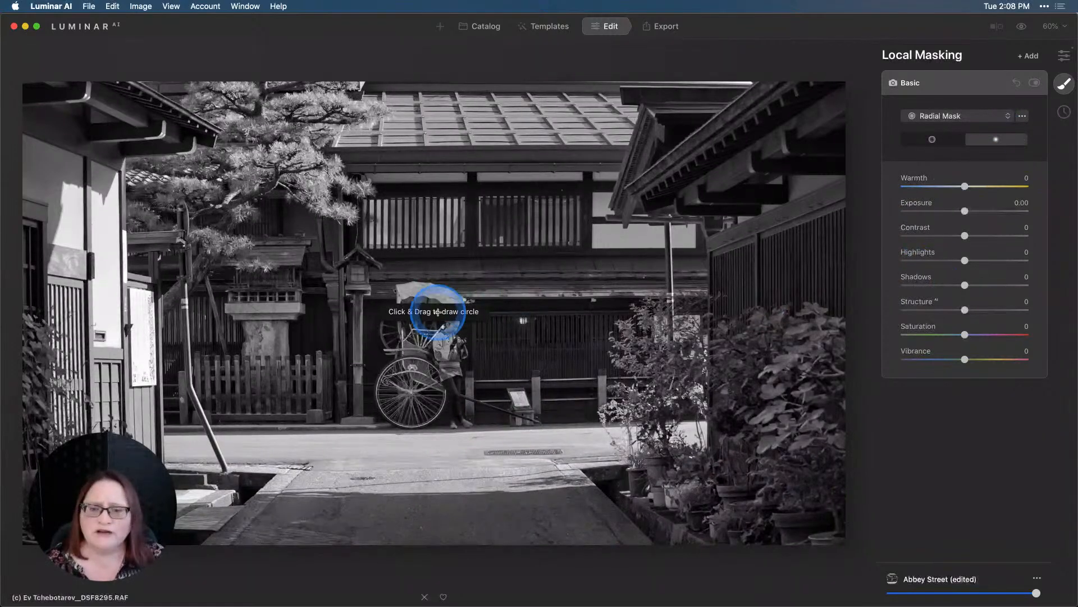
- Draw the radial mask centred on the rickshaw and enlarge it into a wide ellipse reaching from the lower roof to the foreground road
{"action": "left_click_drag", "start_coordinate": [428, 347], "coordinate": [479, 387]}
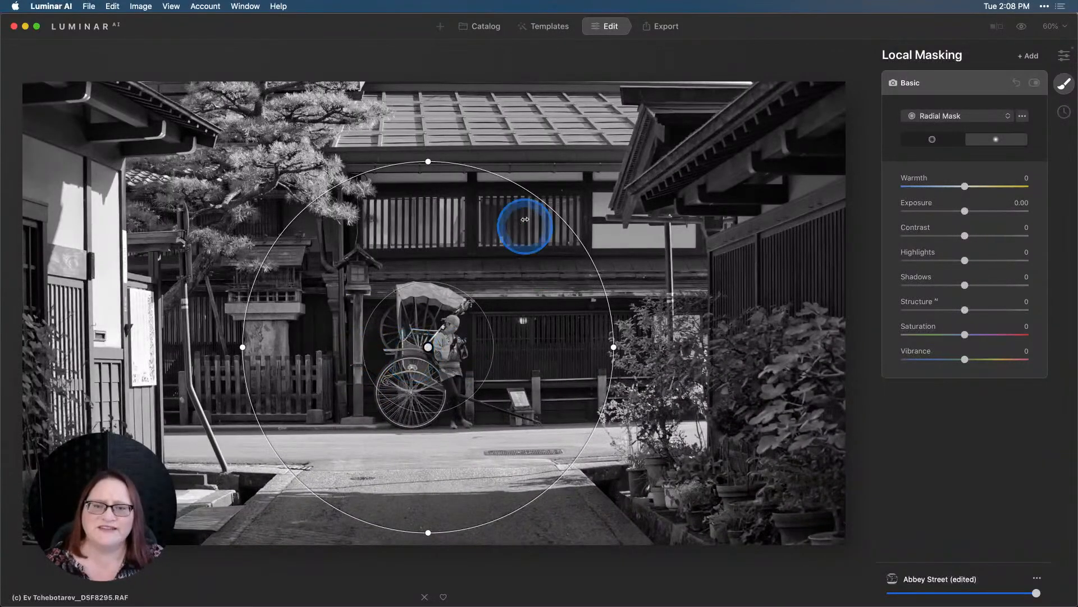
{"action": "mouse_move", "coordinate": [548, 208]}
{"action": "left_mouse_down"}
{"action": "mouse_move", "coordinate": [510, 224]}
{"action": "mouse_move", "coordinate": [557, 210]}
{"action": "left_mouse_up"}
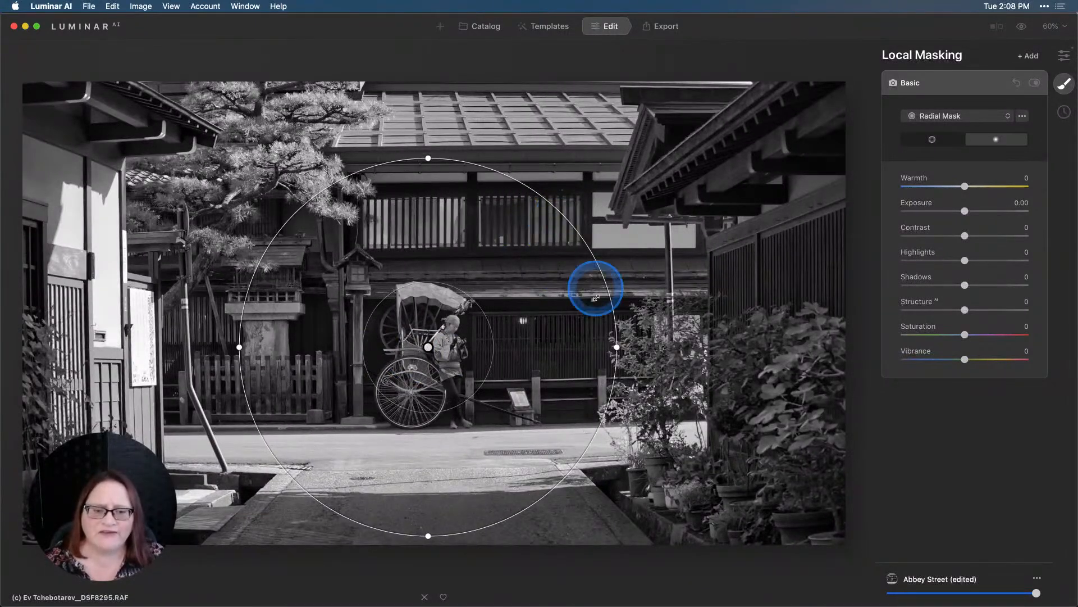
{"action": "left_click_drag", "start_coordinate": [647, 346], "coordinate": [679, 347]}
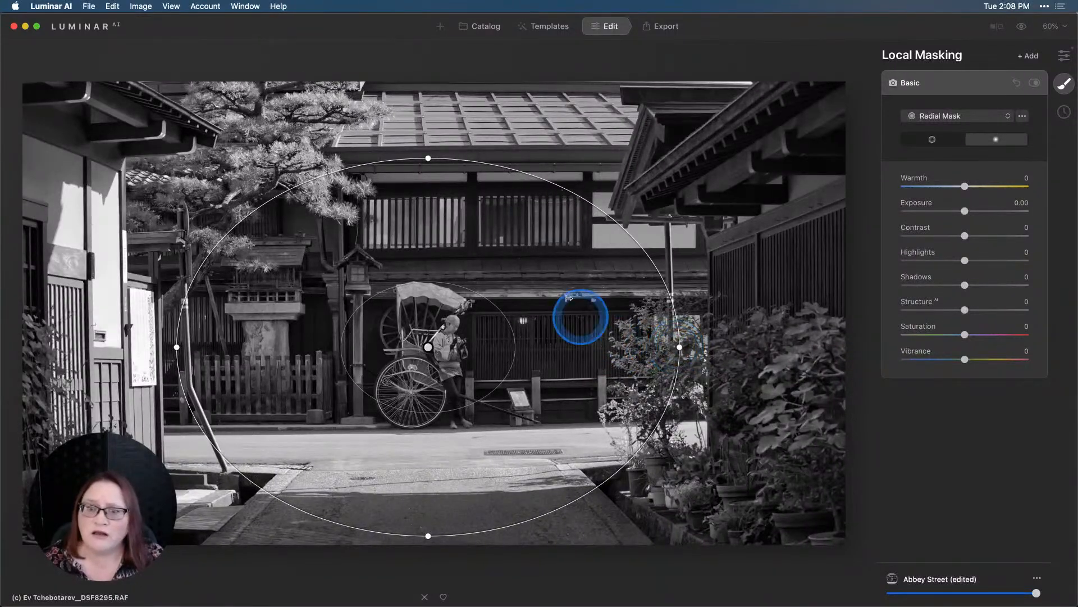
{"action": "left_click_drag", "start_coordinate": [428, 160], "coordinate": [428, 139]}
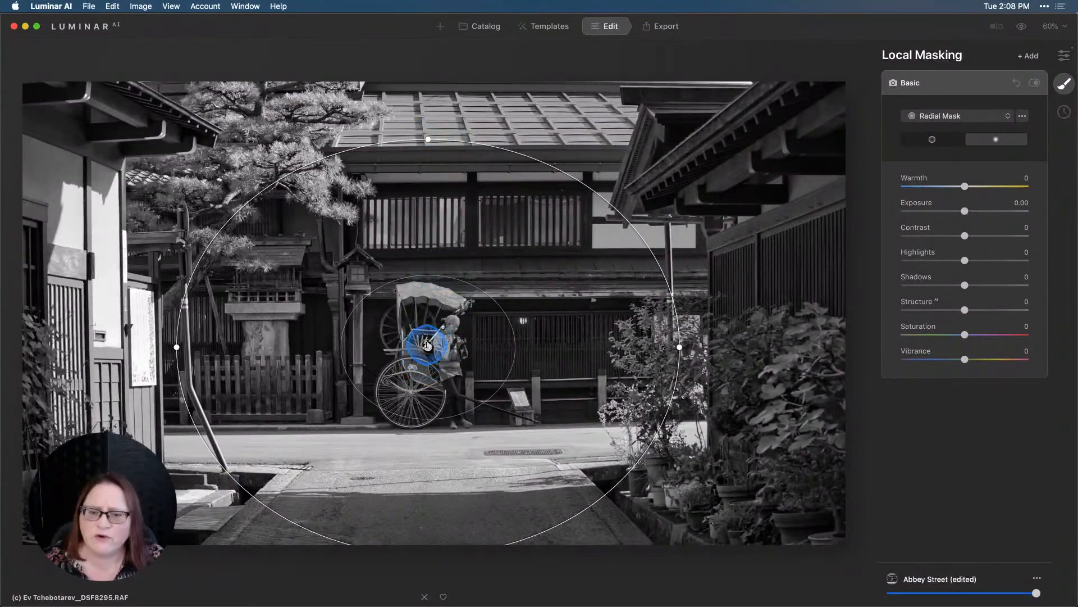
{"action": "left_click_drag", "start_coordinate": [427, 345], "coordinate": [420, 344]}
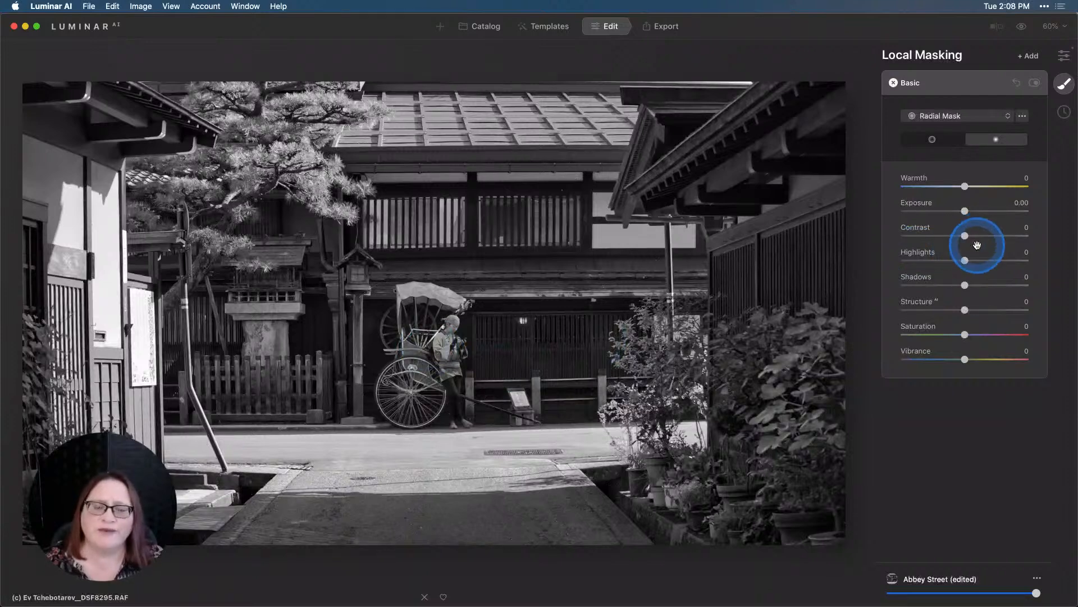
- Show the radial mask overlay to check its coverage around the rickshaw, and hide it again
{"action": "left_click", "coordinate": [1022, 116]}
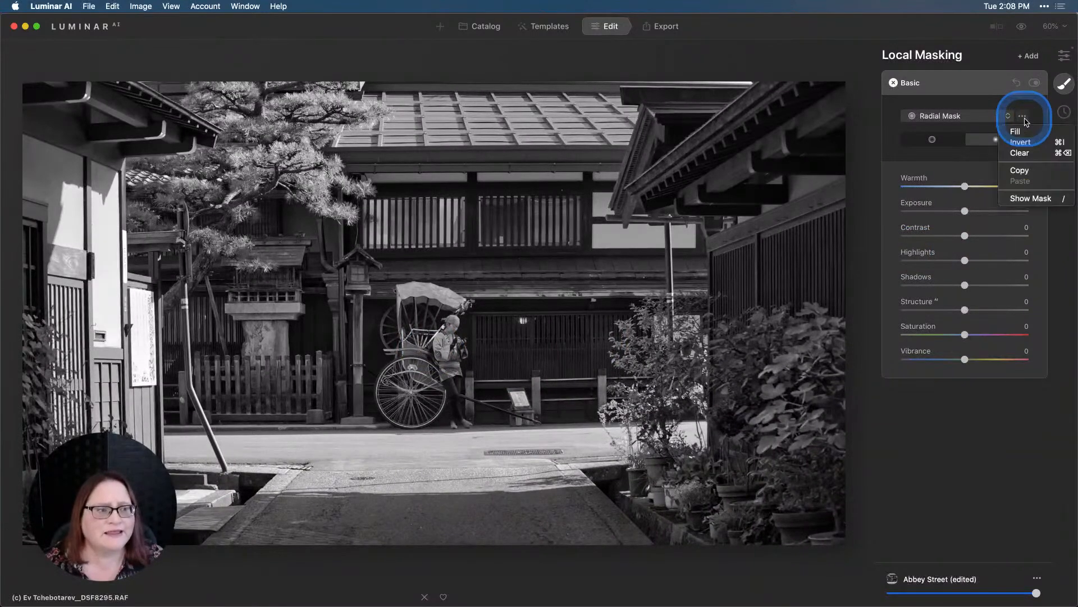
{"action": "left_click", "coordinate": [1019, 200]}
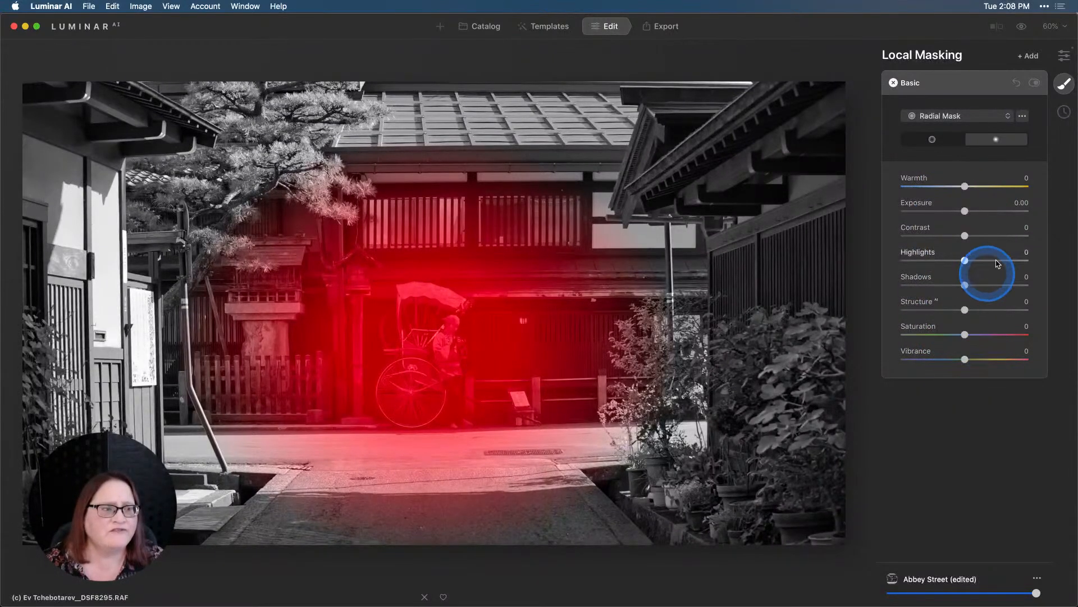
{"action": "left_click", "coordinate": [1022, 116]}
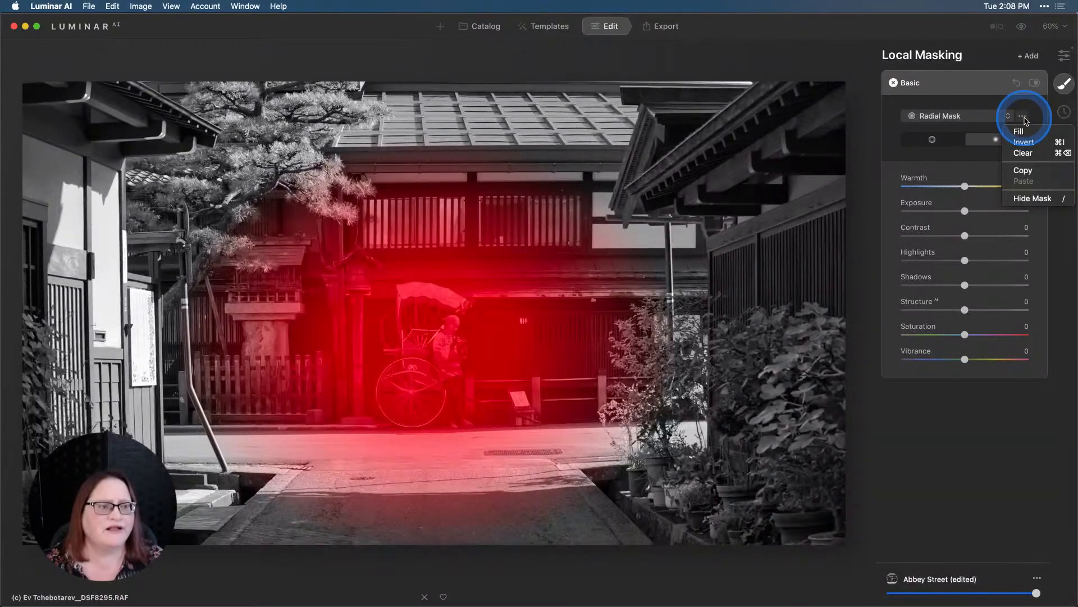
{"action": "left_click", "coordinate": [1028, 198]}
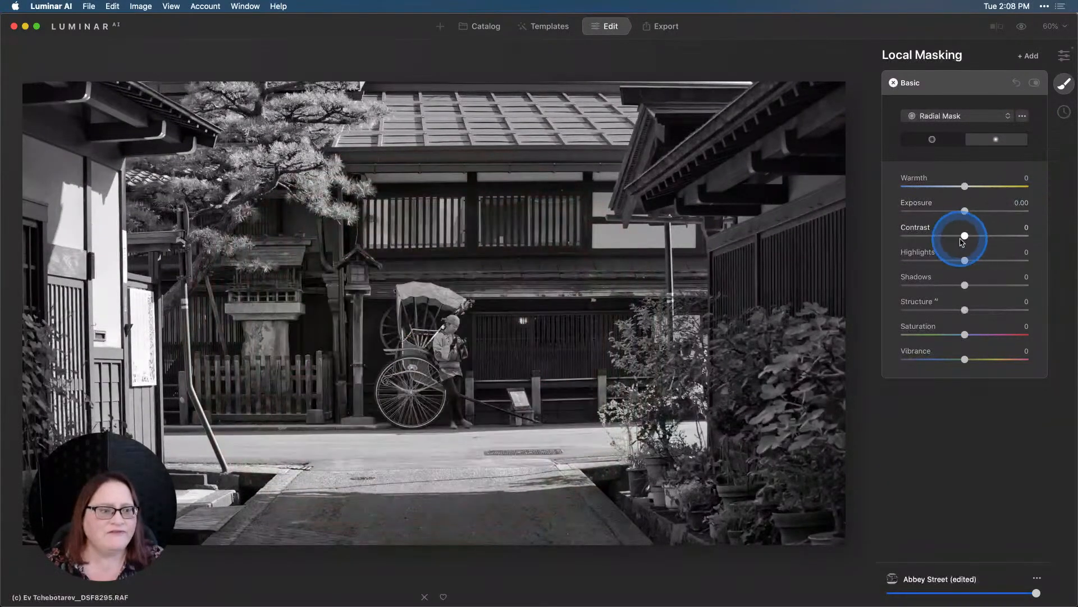
- Inside the radial mask, set Exposure to 1.13, Structure to 43 and Shadows to 25, and compare with the adjustment turned off
{"action": "left_click_drag", "start_coordinate": [965, 210], "coordinate": [978, 211]}
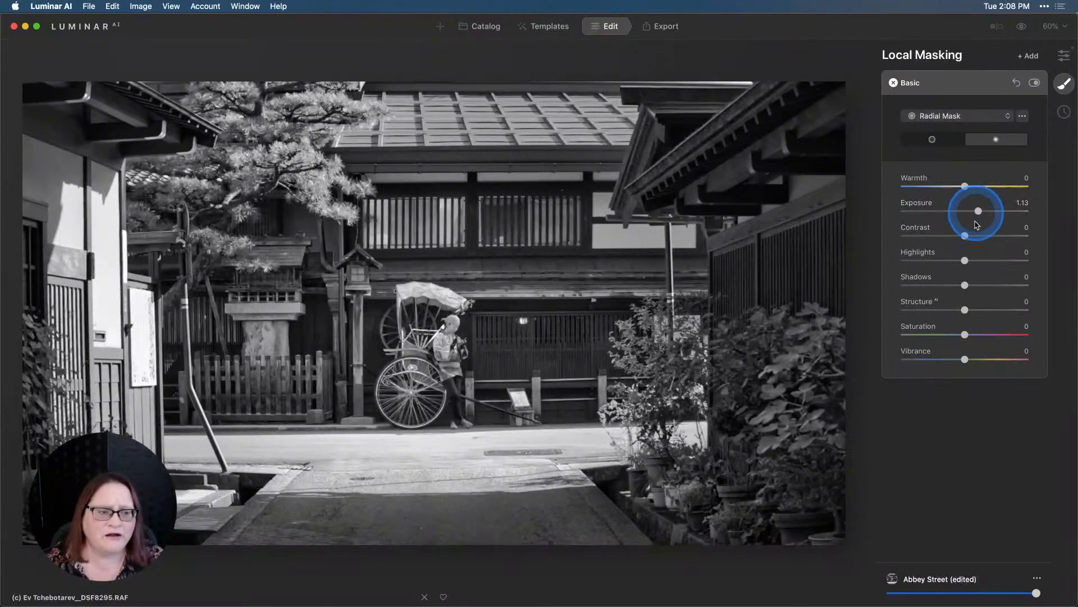
{"action": "left_click_drag", "start_coordinate": [970, 312], "coordinate": [983, 285]}
{"action": "left_click", "coordinate": [965, 285]}
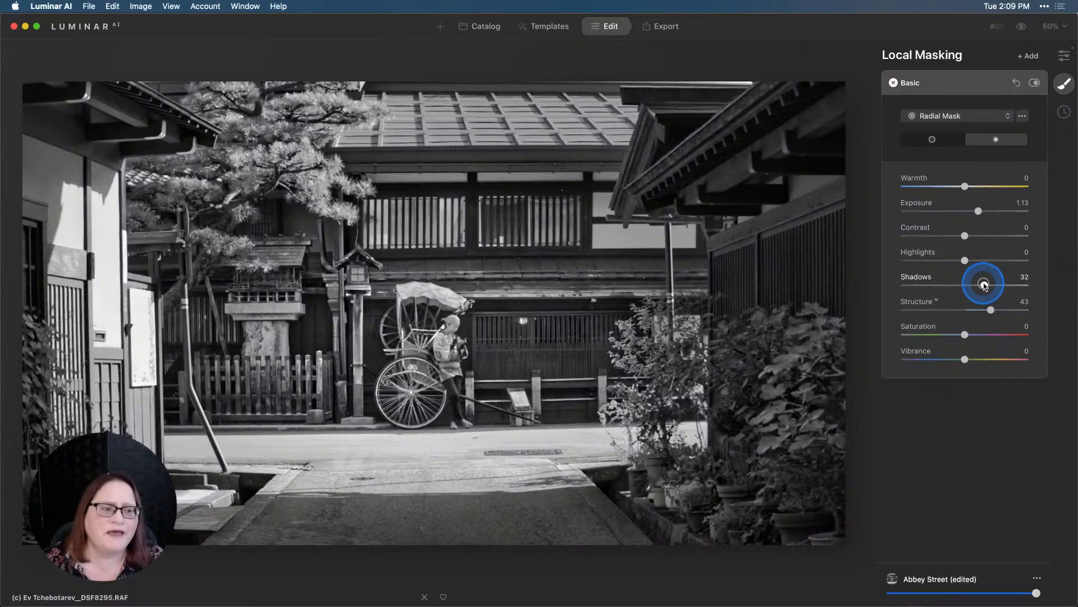
{"action": "left_click_drag", "start_coordinate": [983, 285], "coordinate": [980, 287]}
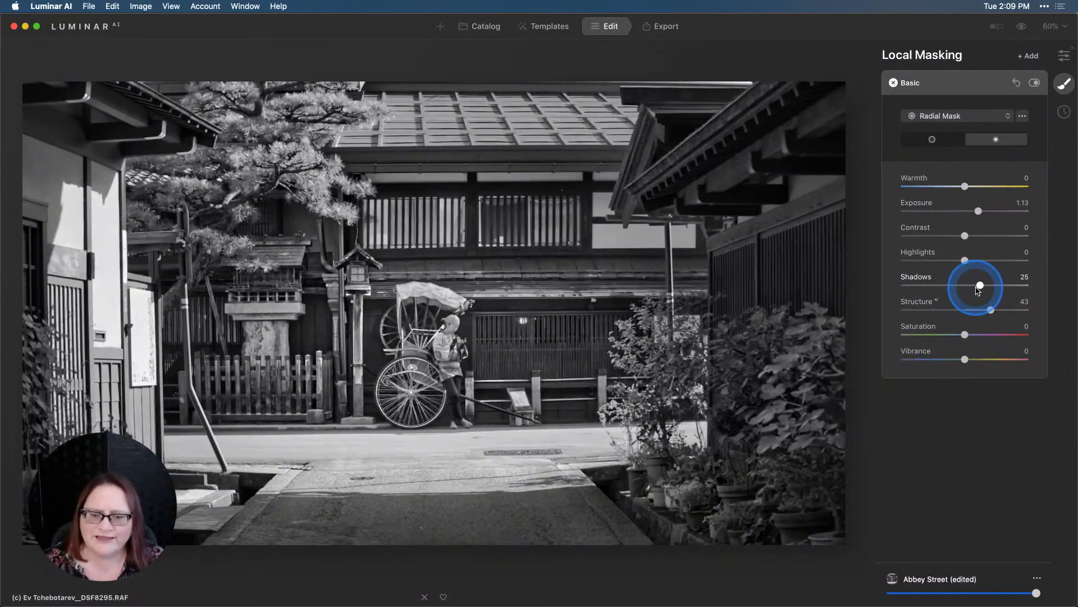
{"action": "left_click", "coordinate": [1034, 84]}
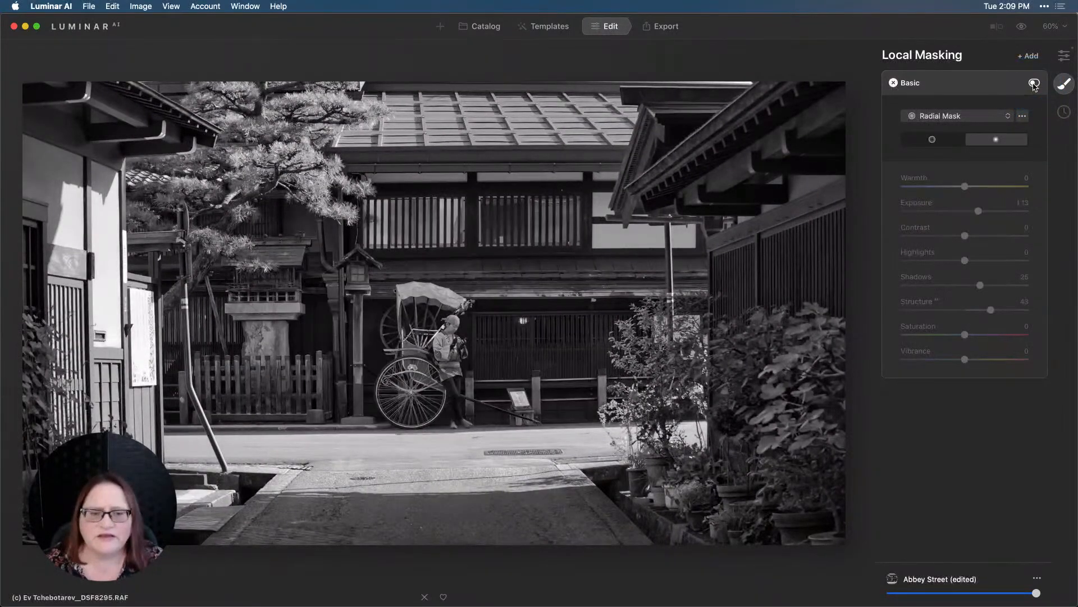
{"action": "left_click", "coordinate": [1034, 84]}
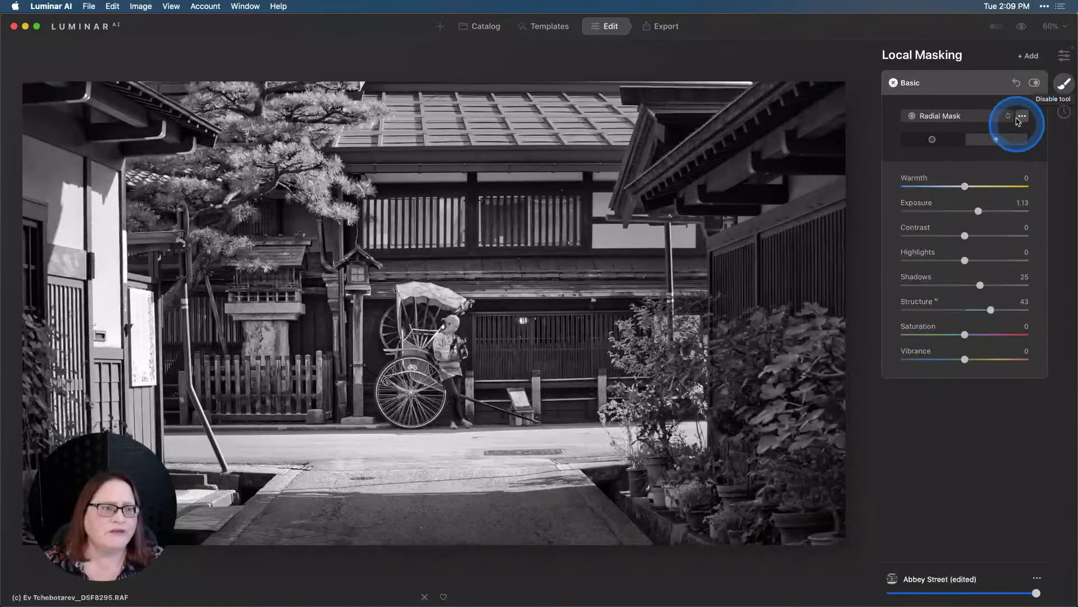
- Copy the radial mask and paste it into a newly added second Basic local adjustment
{"action": "left_click", "coordinate": [1023, 116]}
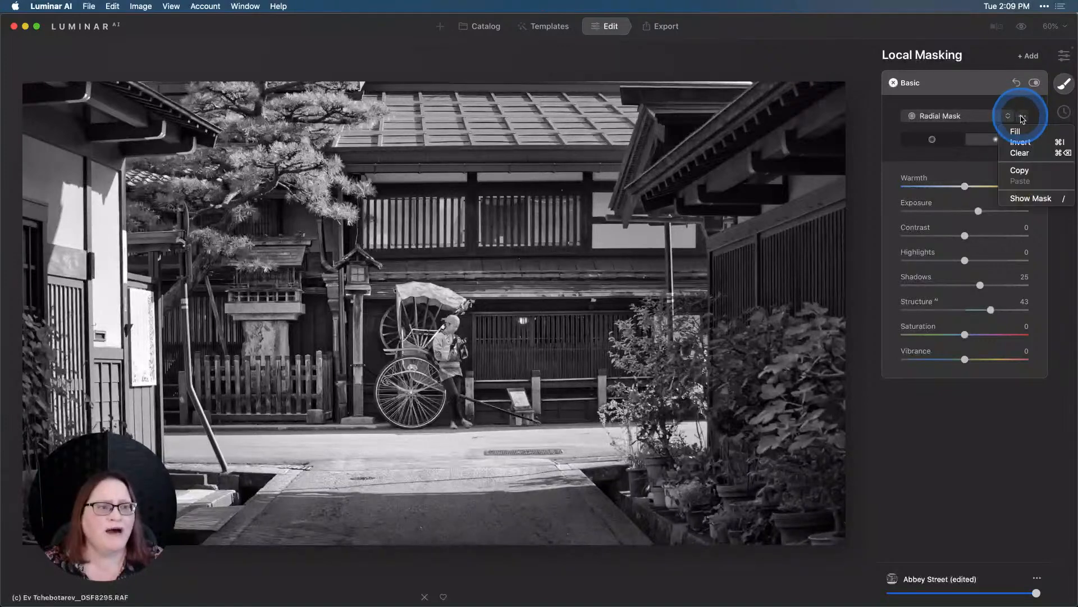
{"action": "left_click", "coordinate": [1020, 170]}
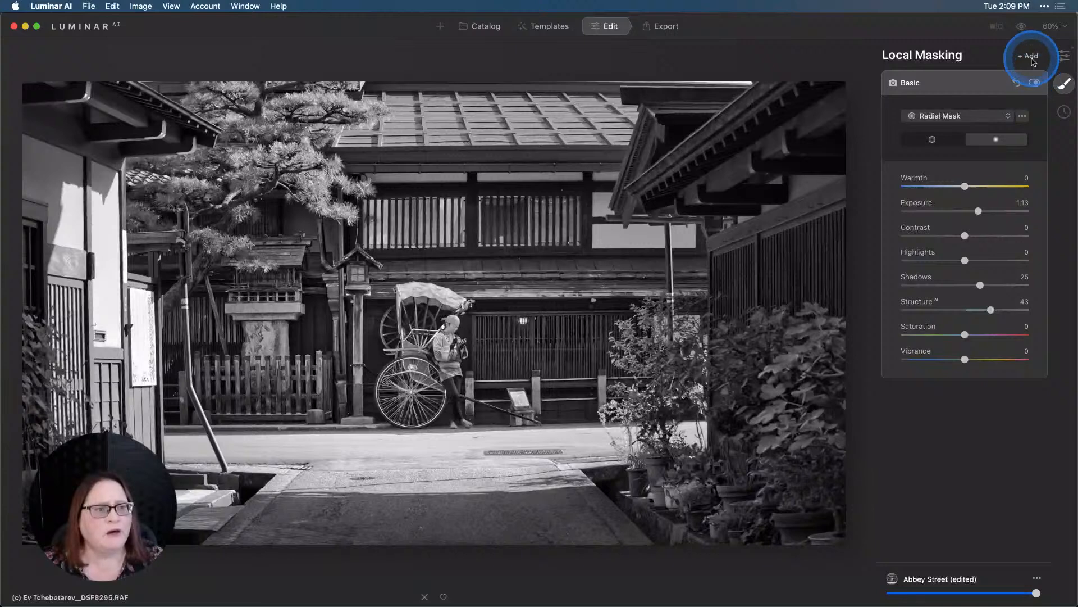
{"action": "left_click", "coordinate": [1031, 59]}
{"action": "left_click", "coordinate": [1021, 68]}
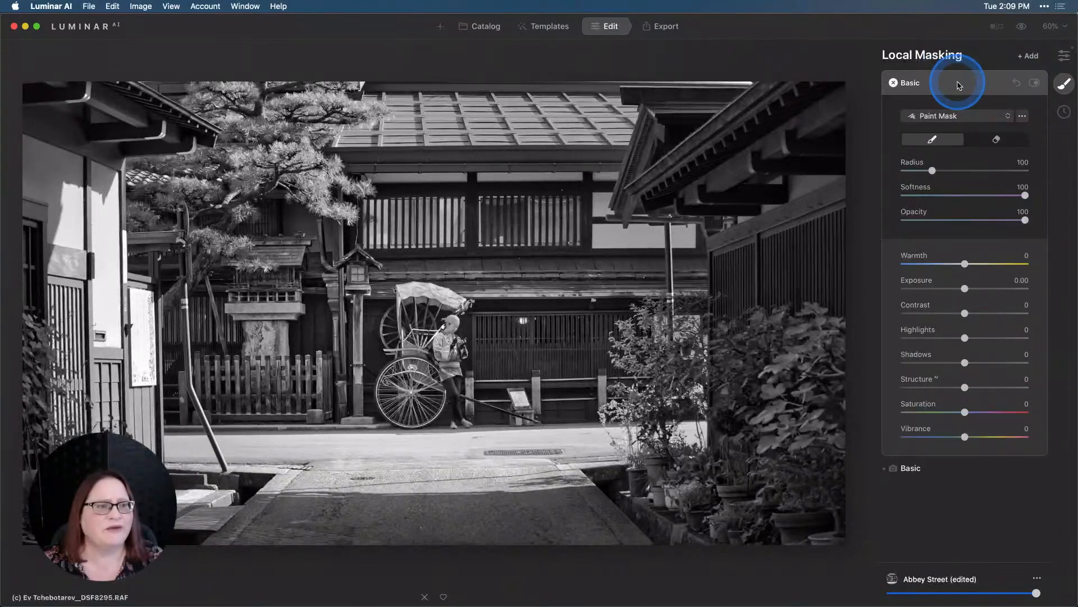
{"action": "left_click", "coordinate": [1023, 118]}
{"action": "left_click", "coordinate": [971, 181]}
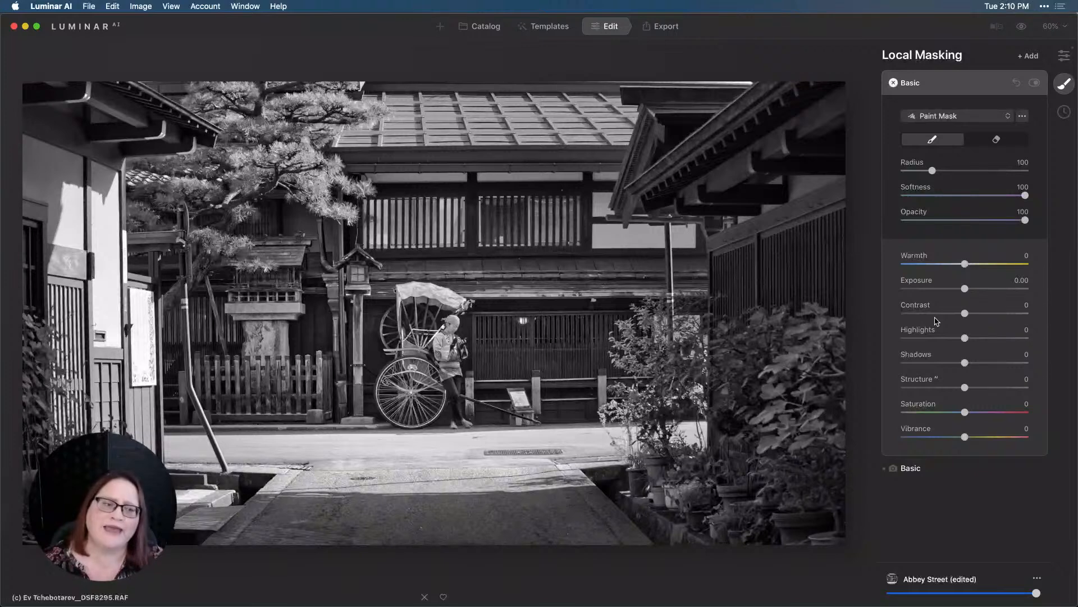
- Invert the pasted mask to cover the surroundings instead of the rickshaw, using the mask overlay to check it and hiding it again
{"action": "left_click", "coordinate": [1021, 118]}
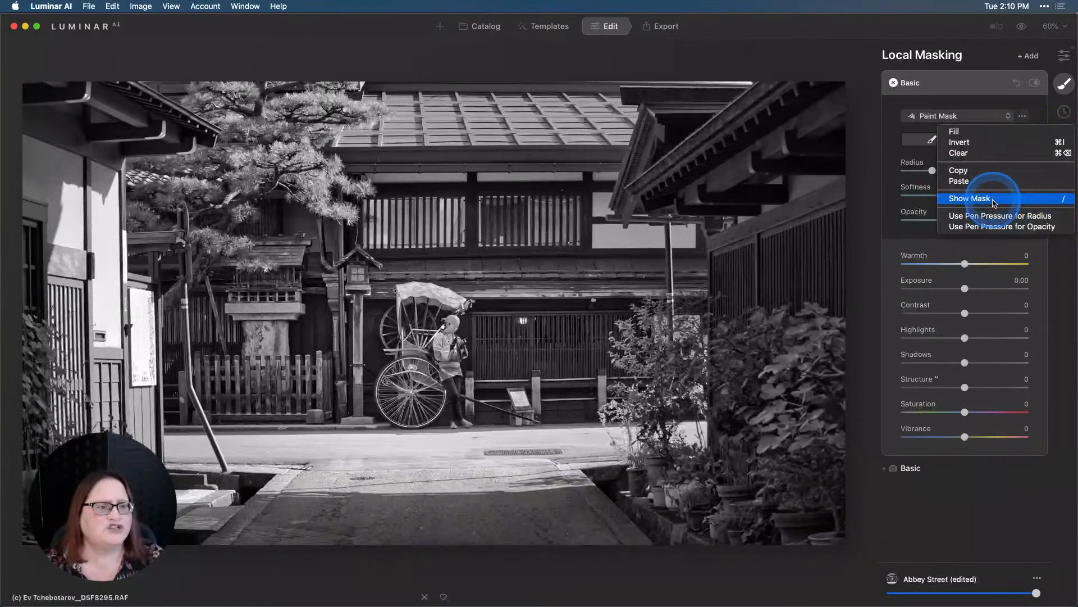
{"action": "left_click", "coordinate": [993, 199]}
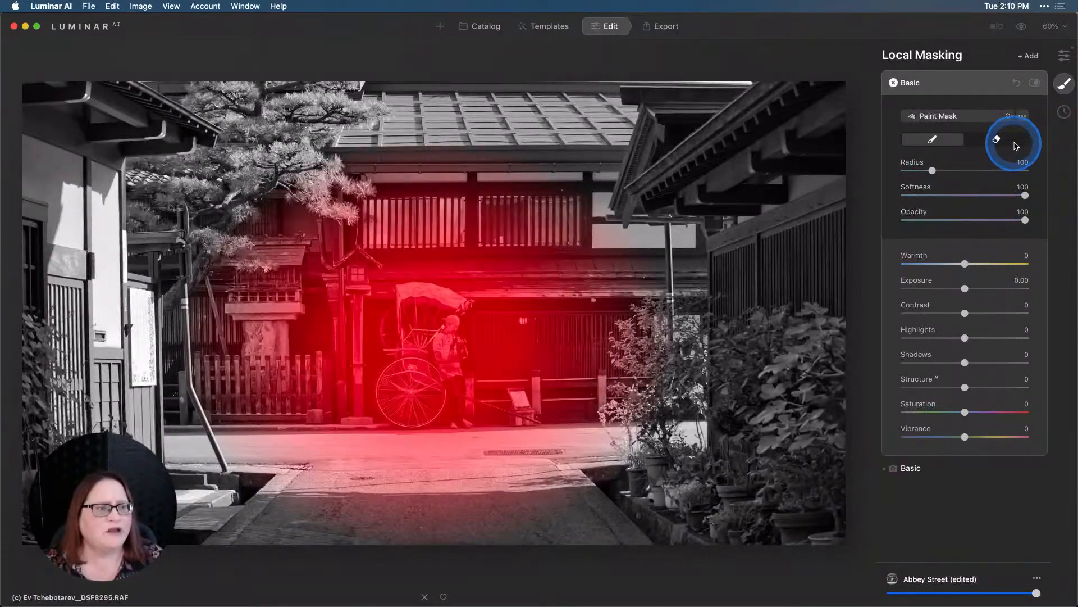
{"action": "left_click", "coordinate": [1022, 116]}
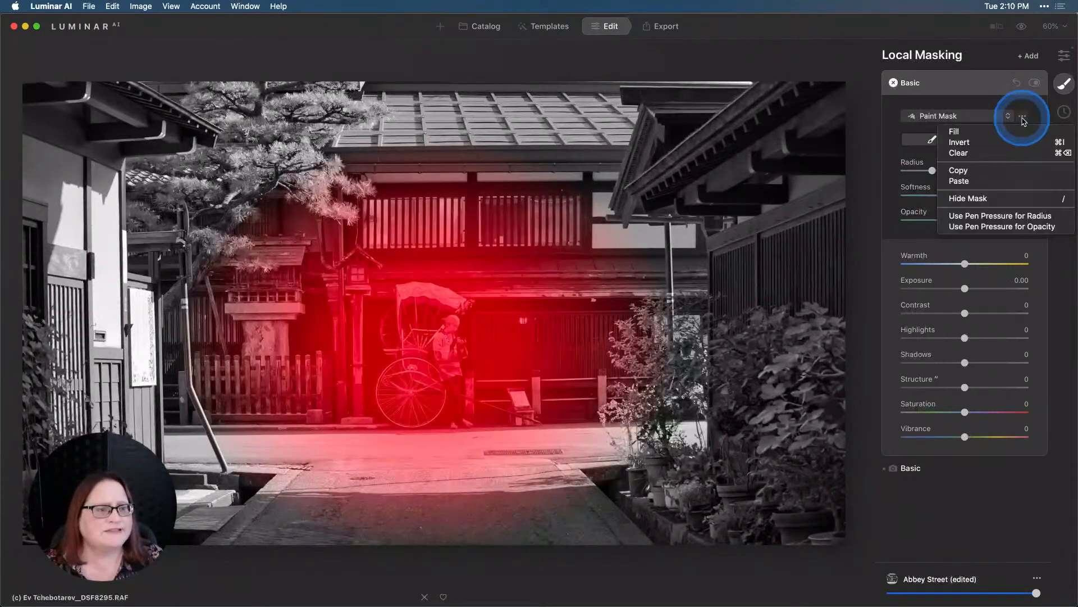
{"action": "left_click", "coordinate": [1004, 145]}
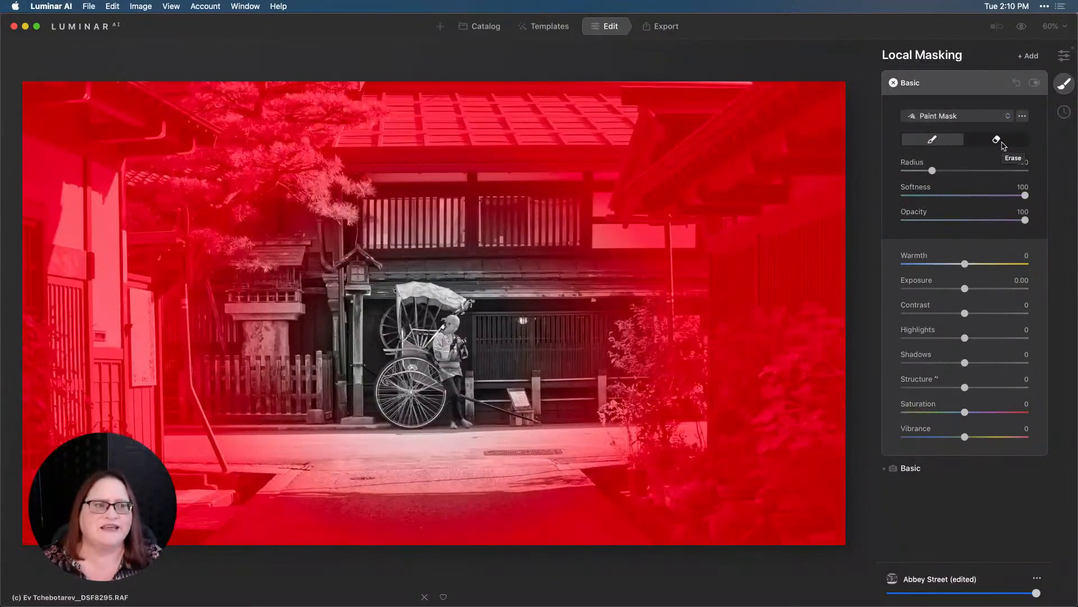
{"action": "left_click", "coordinate": [1022, 115]}
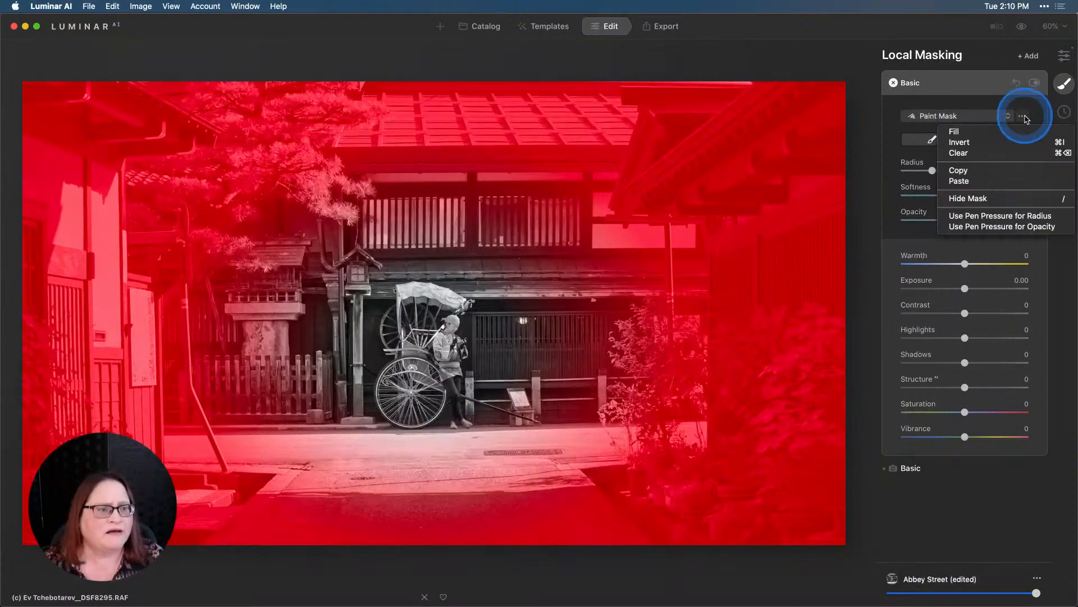
{"action": "left_click", "coordinate": [1010, 198]}
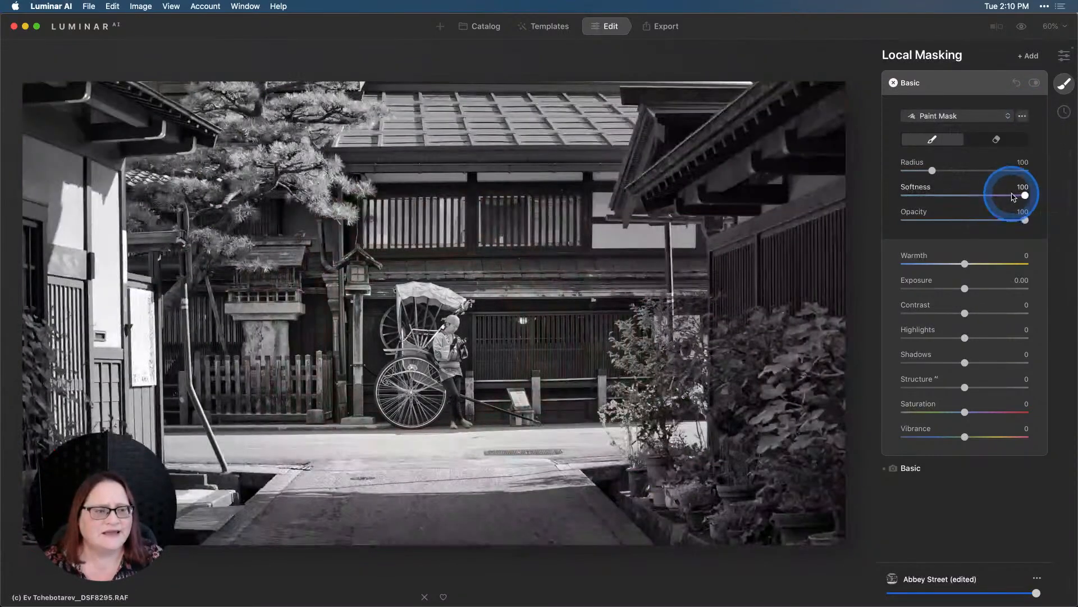
- For the inverted mask area, set Exposure to -0.53, Highlights to -39 and Structure to -7
{"action": "left_click_drag", "start_coordinate": [965, 288], "coordinate": [961, 288]}
{"action": "left_click_drag", "start_coordinate": [965, 338], "coordinate": [942, 341]}
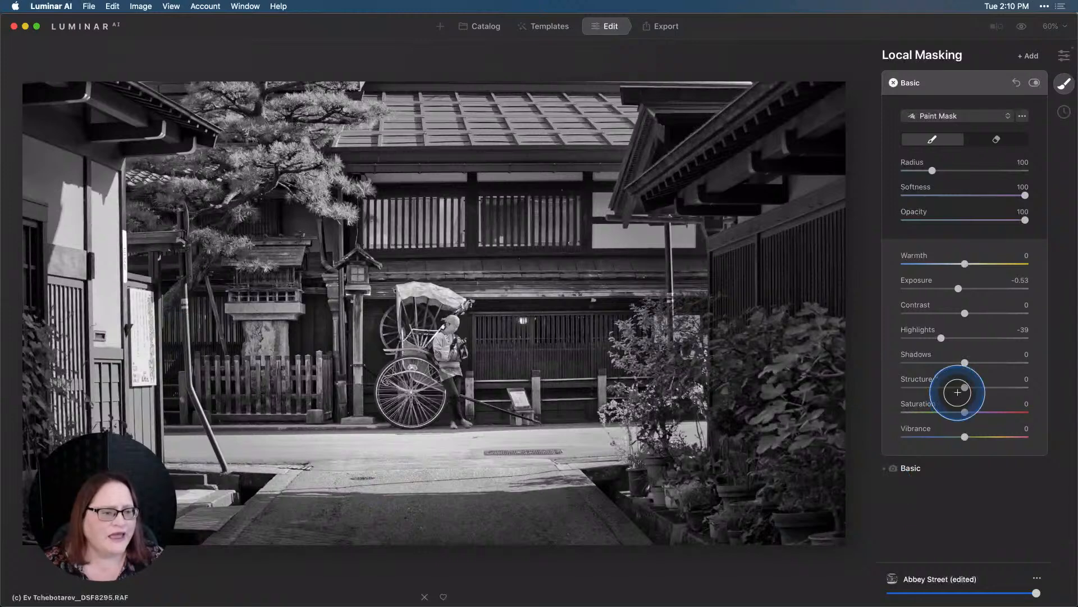
{"action": "left_click_drag", "start_coordinate": [964, 392], "coordinate": [962, 390]}
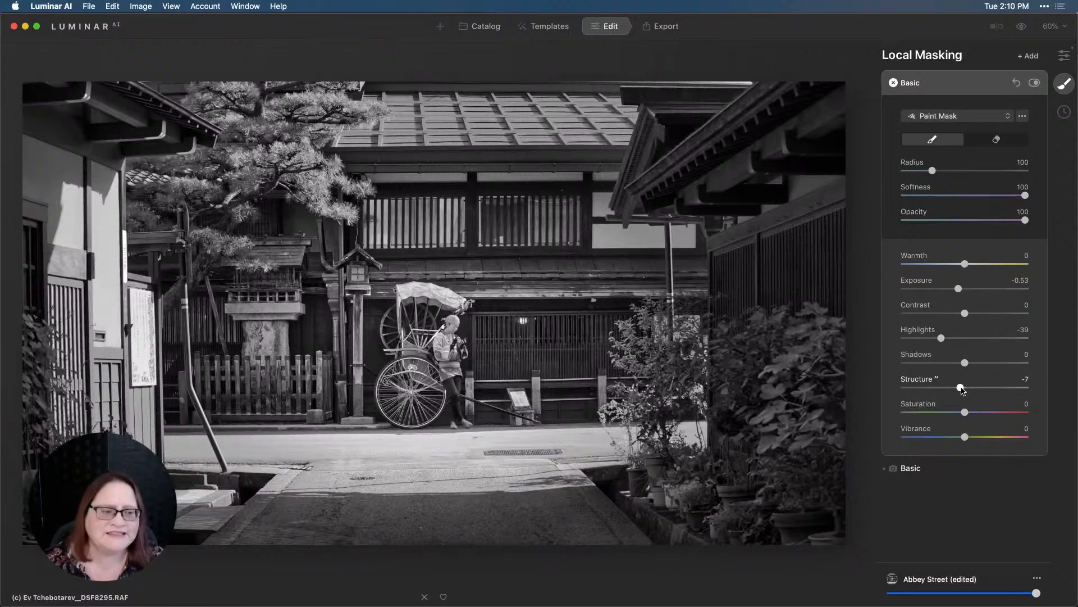
- Set Structure to -10 for the inverted mask area and compare the photo with this local adjustment turned off
{"action": "left_click", "coordinate": [961, 389]}
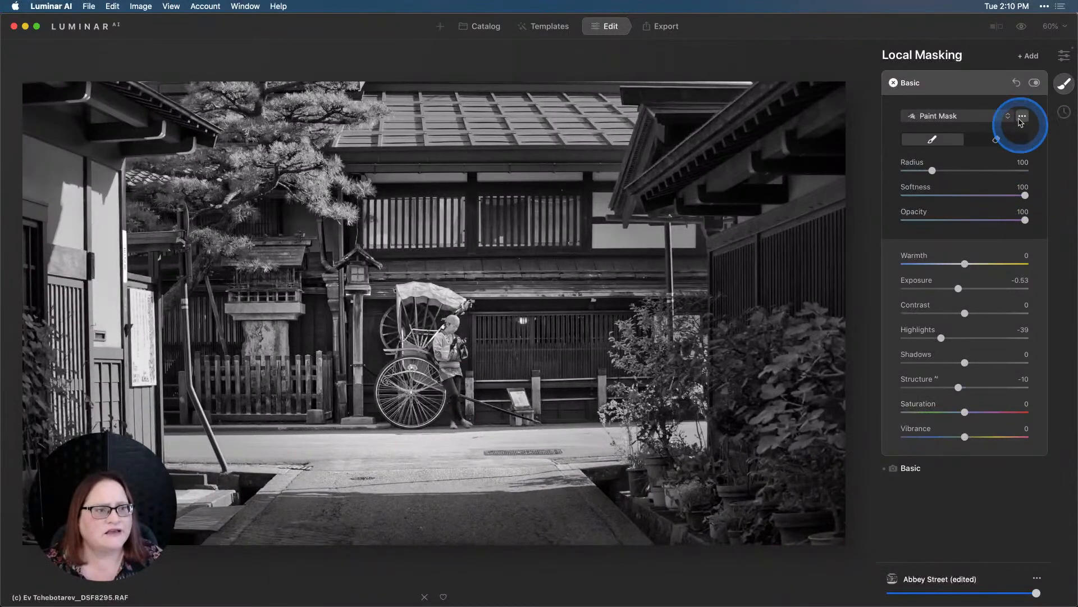
{"action": "left_click", "coordinate": [1035, 84]}
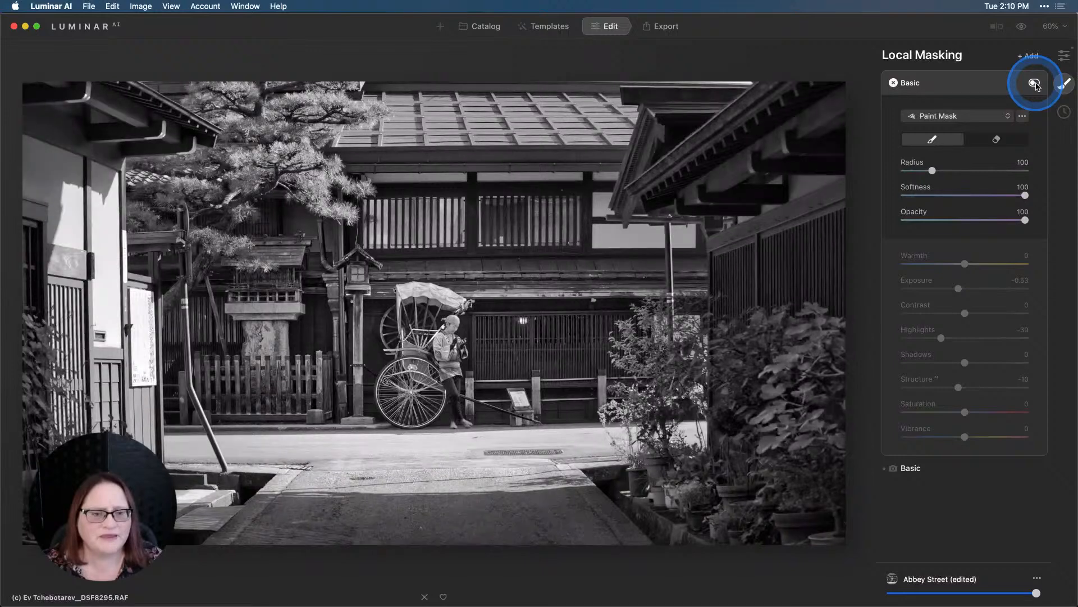
{"action": "left_click", "coordinate": [1035, 84]}
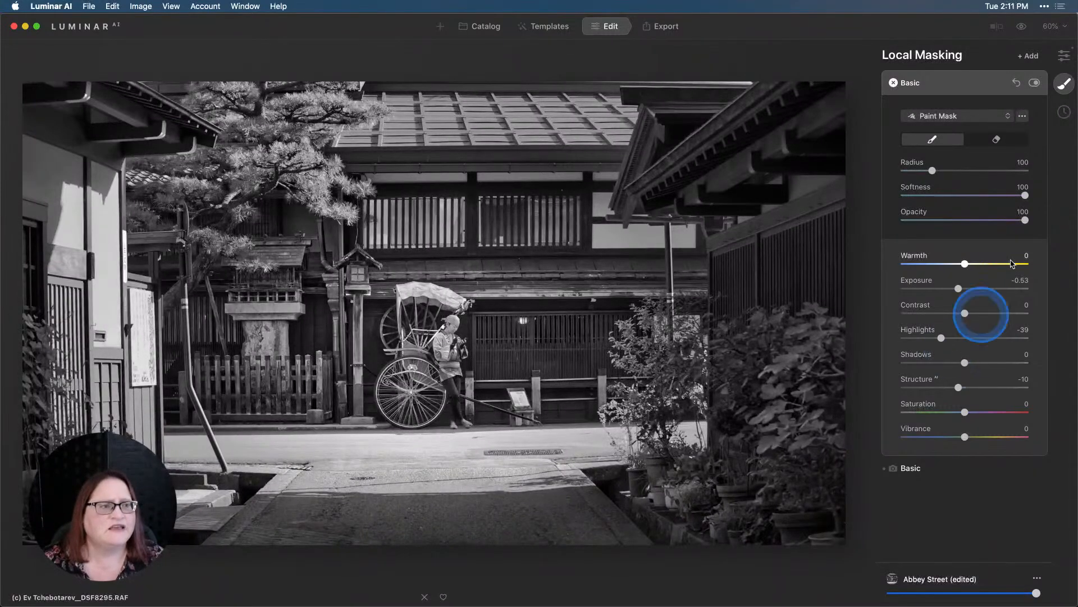
- Shift the photo slightly upward within the 16:9 crop frame and apply the crop
{"action": "left_click", "coordinate": [1063, 58]}
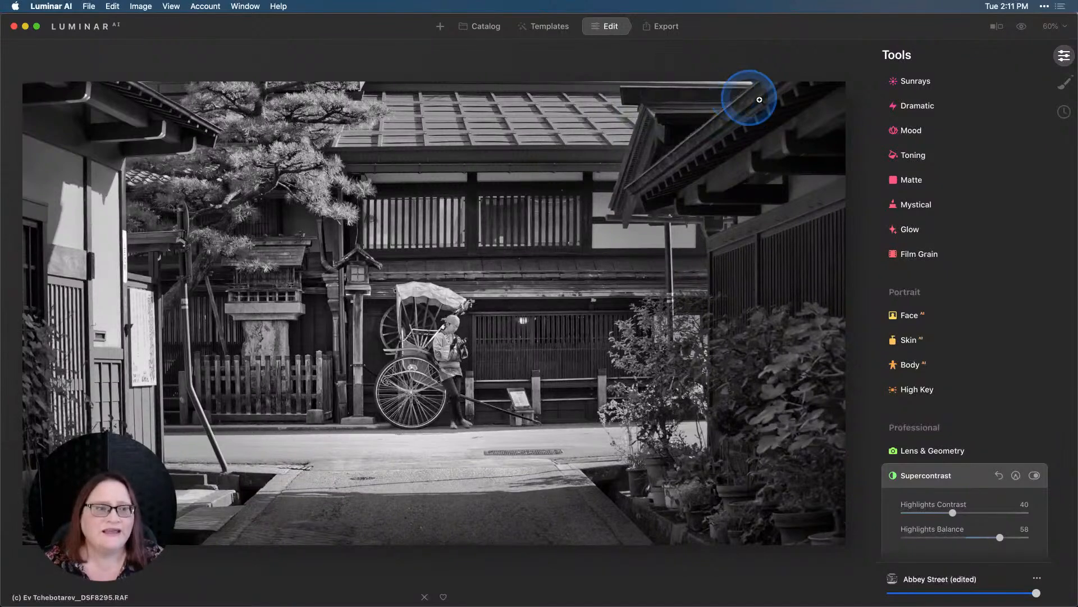
{"action": "scroll", "coordinate": [1039, 198], "scroll_direction": "up", "scroll_amount": 10}
{"action": "scroll", "coordinate": [1001, 215], "scroll_direction": "up", "scroll_amount": 3}
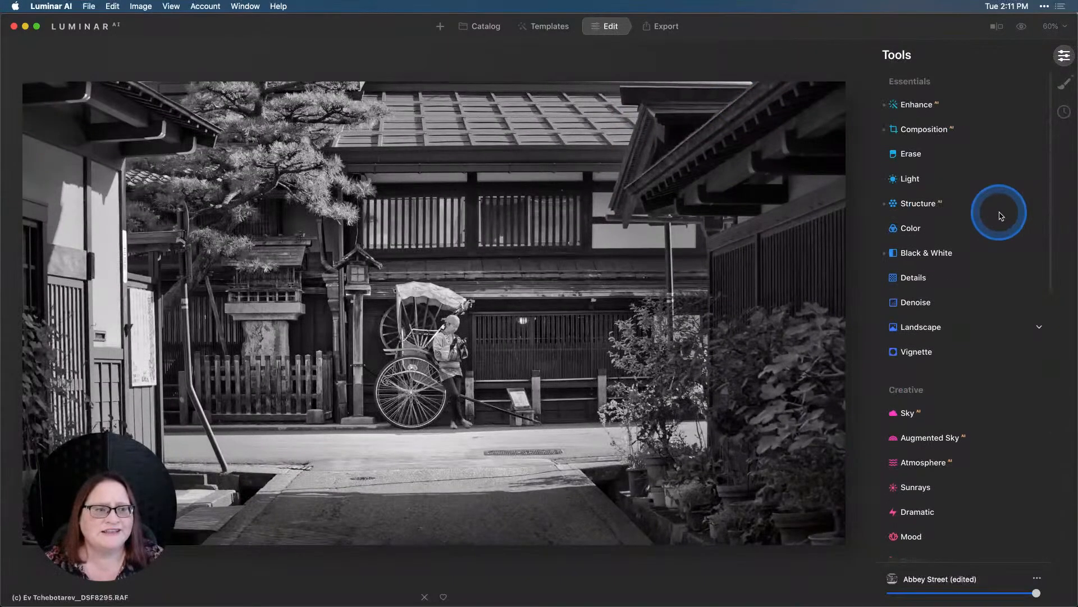
{"action": "left_click", "coordinate": [938, 135]}
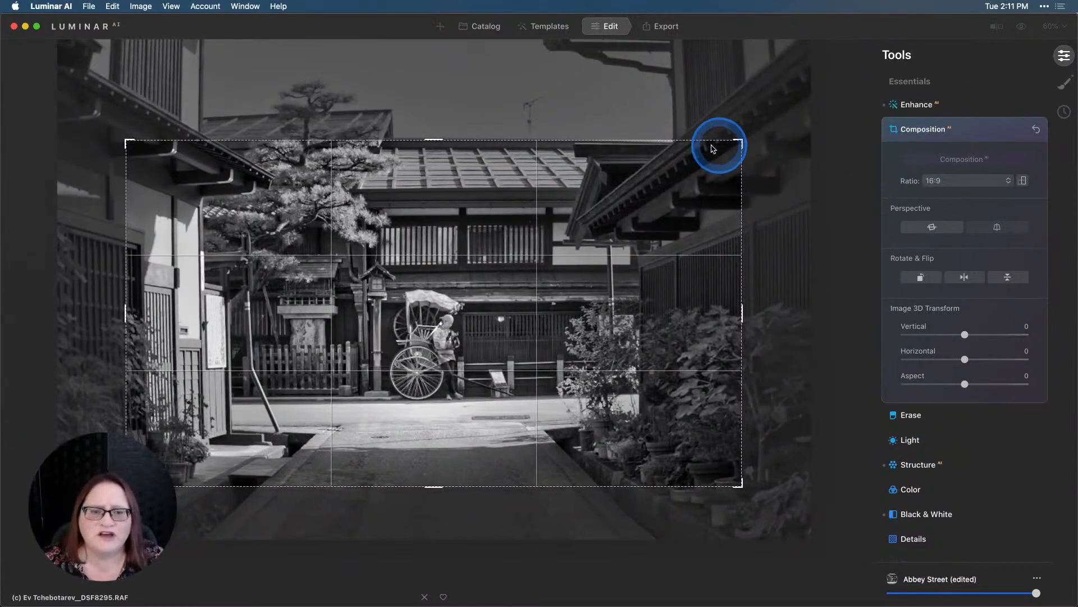
{"action": "left_click_drag", "start_coordinate": [412, 214], "coordinate": [411, 212]}
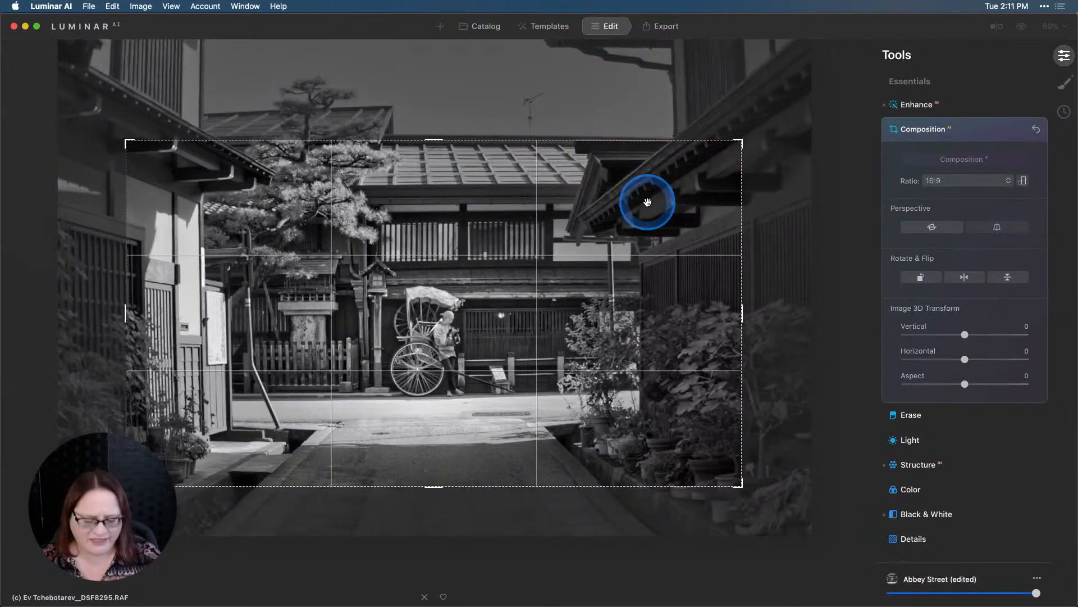
{"action": "key", "text": "Return"}
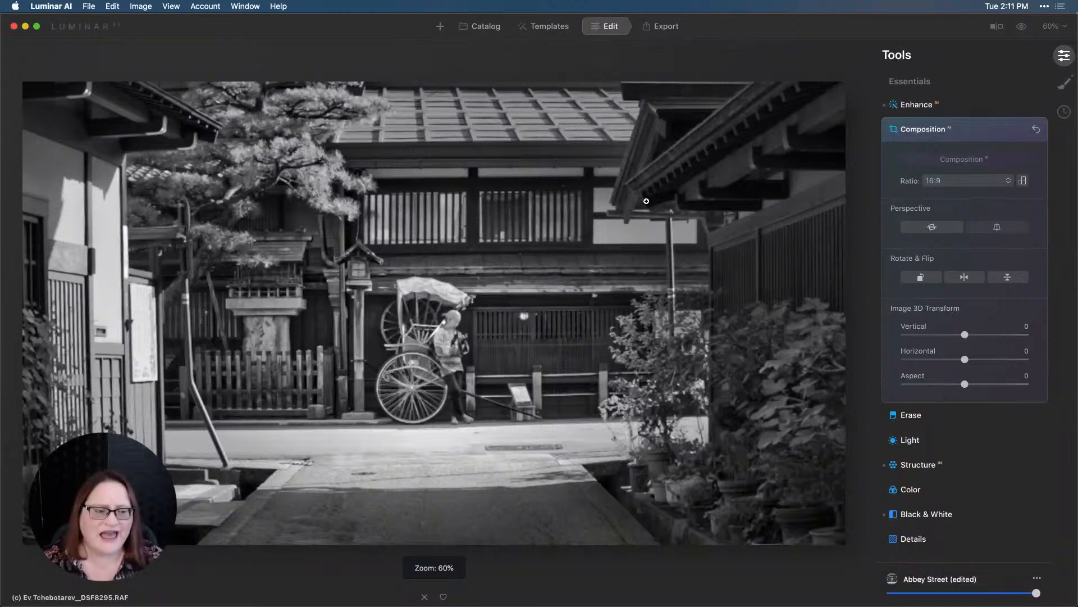
- Add a vignette with Amount -100 and Size 30
{"action": "scroll", "coordinate": [986, 449], "scroll_direction": "down", "scroll_amount": 10}
{"action": "scroll", "coordinate": [989, 452], "scroll_direction": "down", "scroll_amount": 5}
{"action": "scroll", "coordinate": [989, 451], "scroll_direction": "up", "scroll_amount": 5}
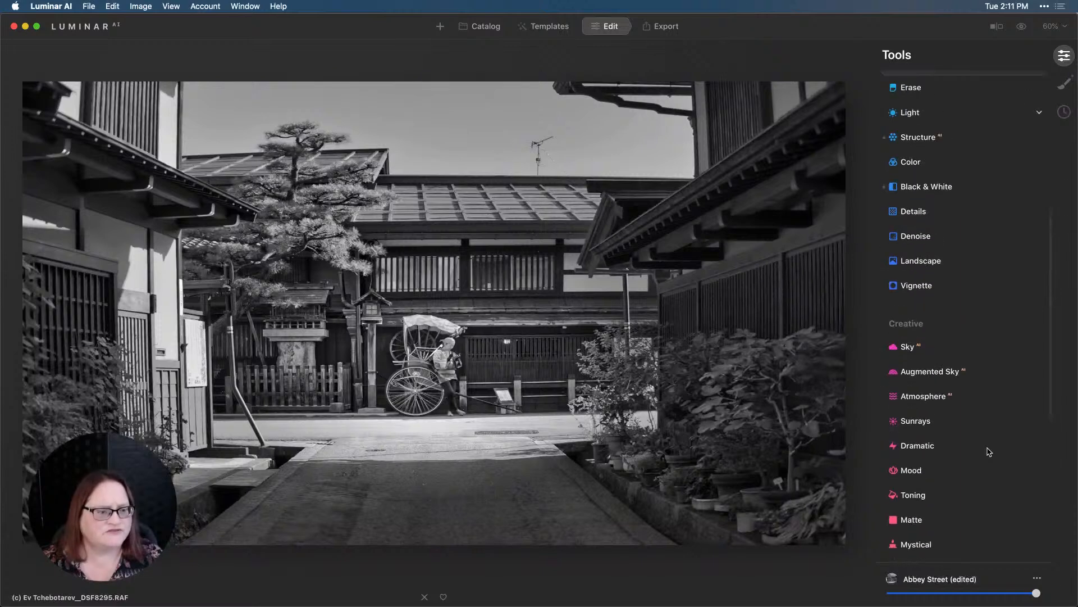
{"action": "left_click", "coordinate": [927, 389]}
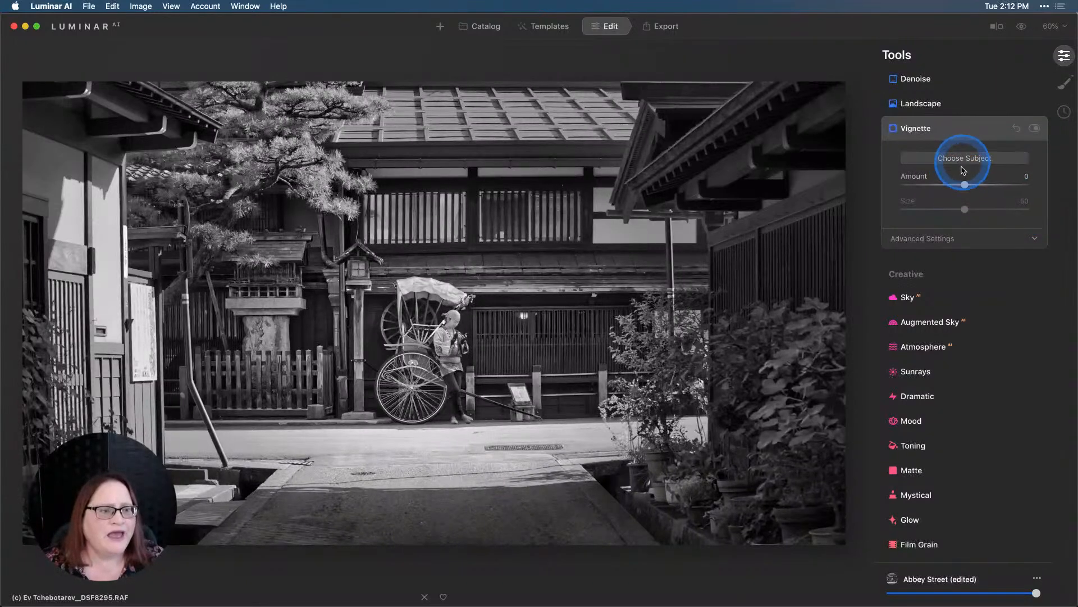
{"action": "left_click_drag", "start_coordinate": [965, 184], "coordinate": [863, 188]}
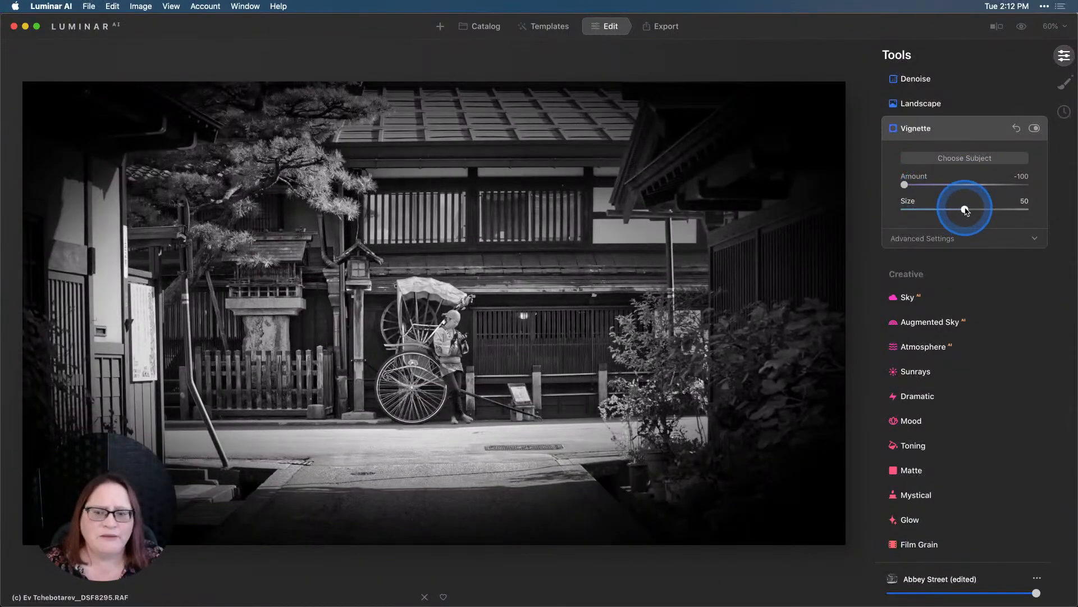
{"action": "left_click_drag", "start_coordinate": [965, 209], "coordinate": [944, 240]}
- In the vignette's advanced settings, set Feather to 70 and Inner Light to 13
{"action": "left_click", "coordinate": [944, 239]}
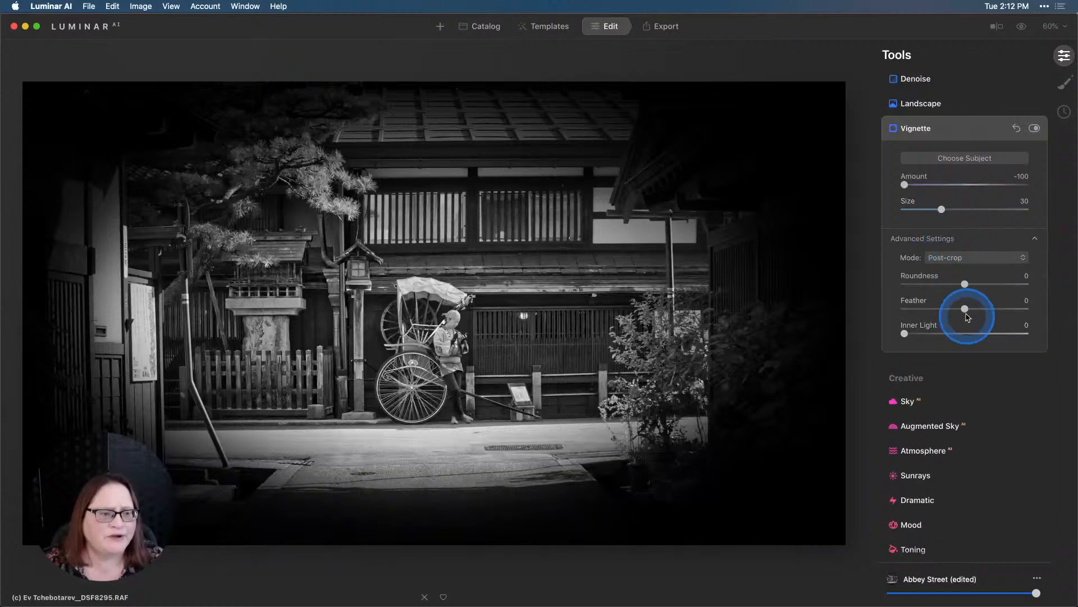
{"action": "left_click_drag", "start_coordinate": [965, 308], "coordinate": [1008, 308]}
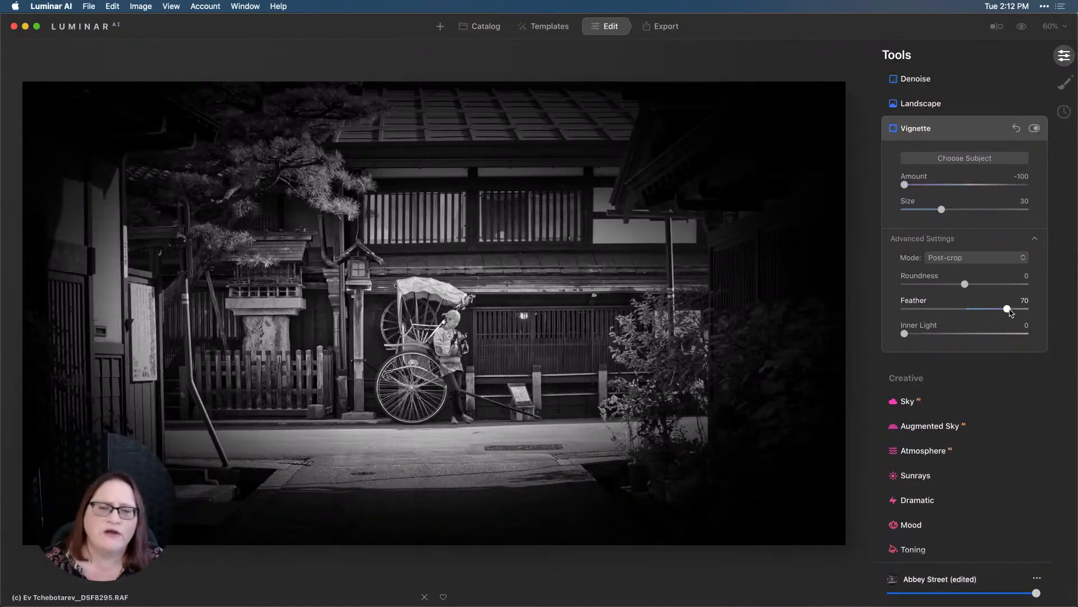
{"action": "left_click_drag", "start_coordinate": [904, 333], "coordinate": [922, 335]}
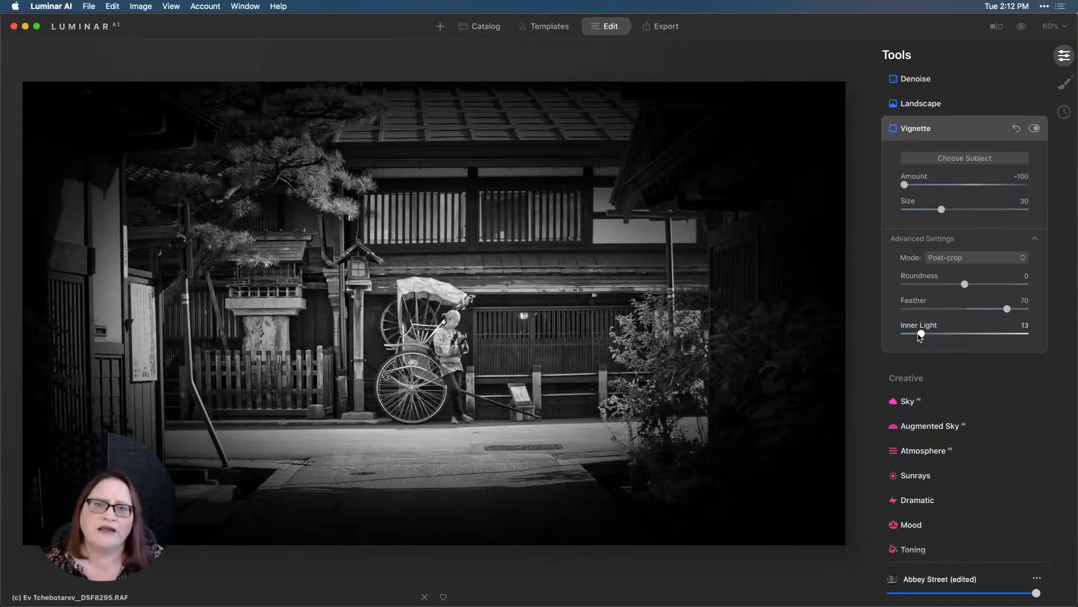
{"action": "left_click", "coordinate": [920, 336]}
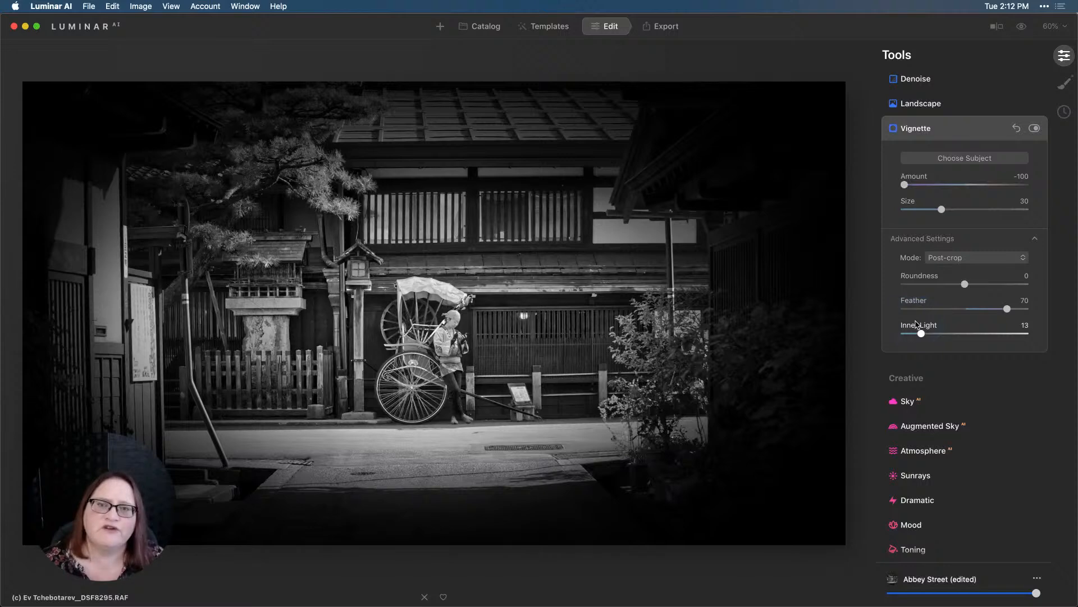
- Reduce the vignette's Amount to -61 and compare the edited photo with the original
{"action": "left_click", "coordinate": [965, 285]}
{"action": "left_click", "coordinate": [905, 185]}
{"action": "left_click_drag", "start_coordinate": [904, 185], "coordinate": [928, 188]}
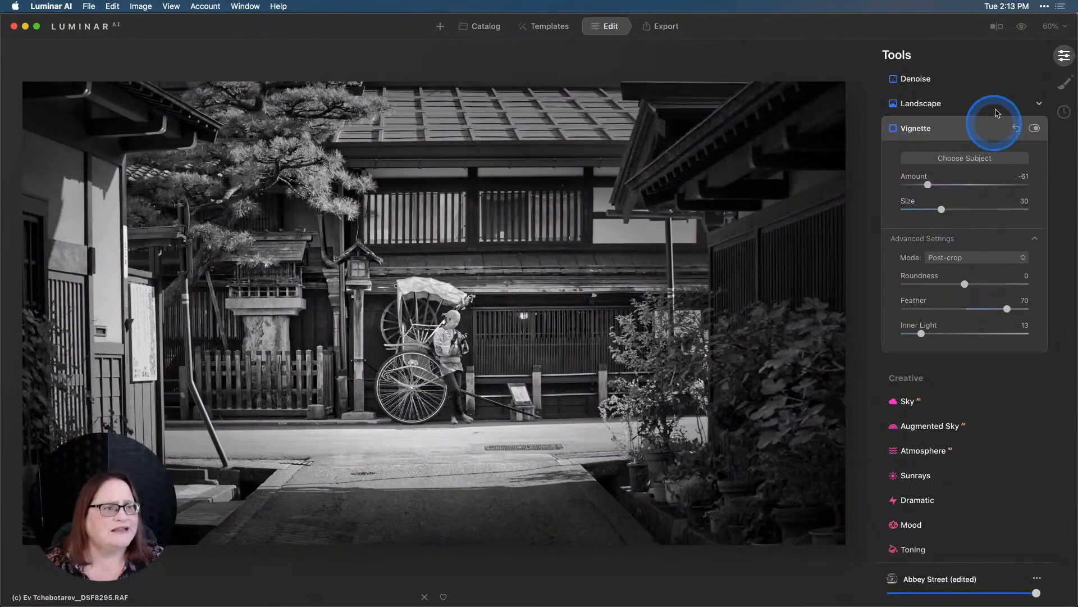
{"action": "left_click", "coordinate": [1023, 28]}
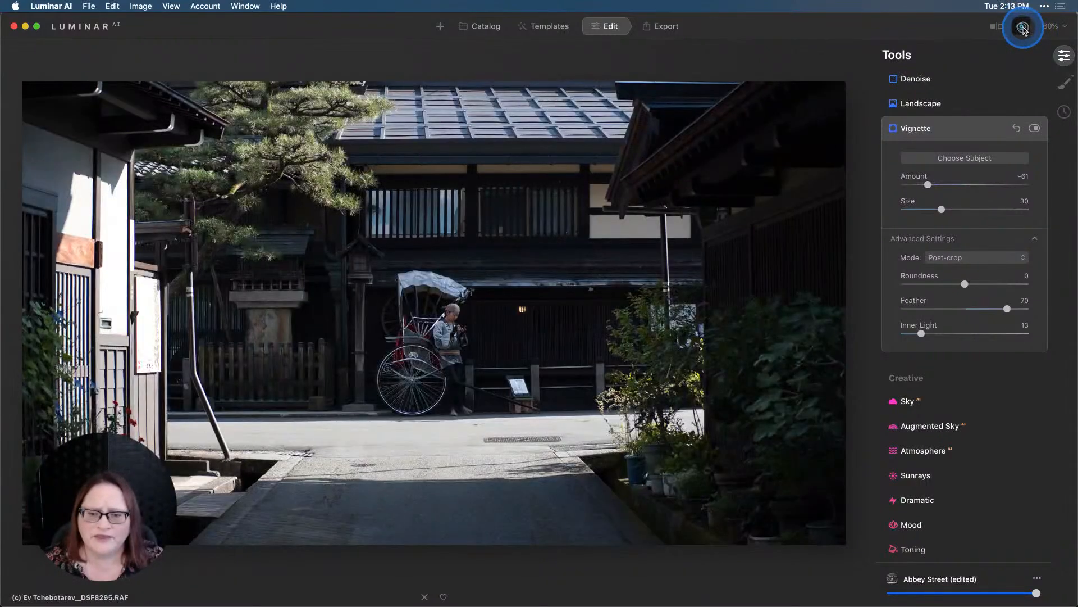
{"action": "left_click", "coordinate": [1022, 28]}
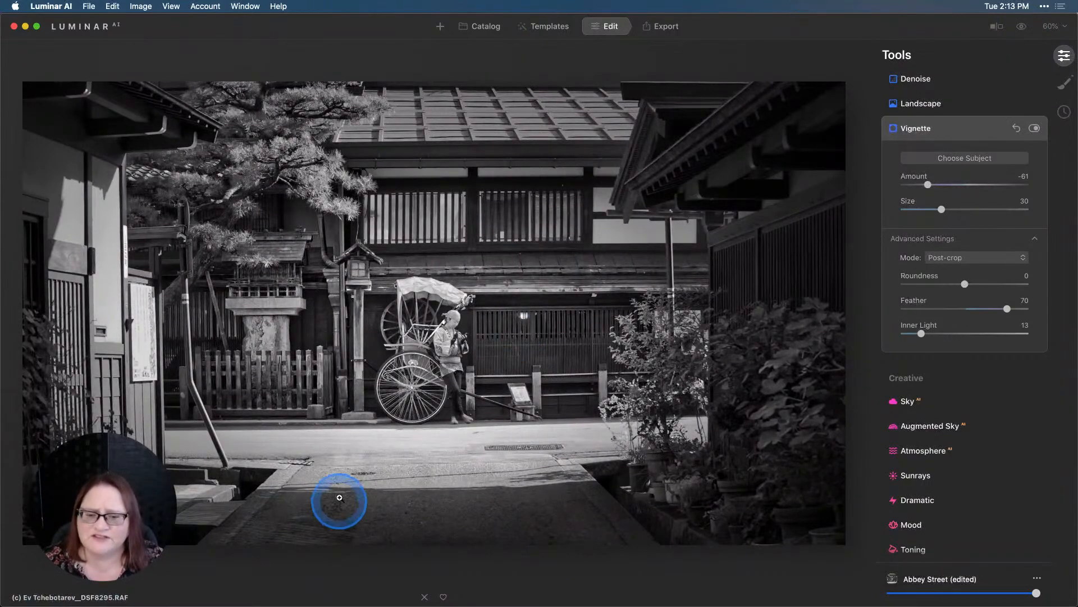
- Erase the small cover in the foreground road using an Erase brush with radius 32
{"action": "scroll", "coordinate": [889, 315], "scroll_direction": "up", "scroll_amount": 2}
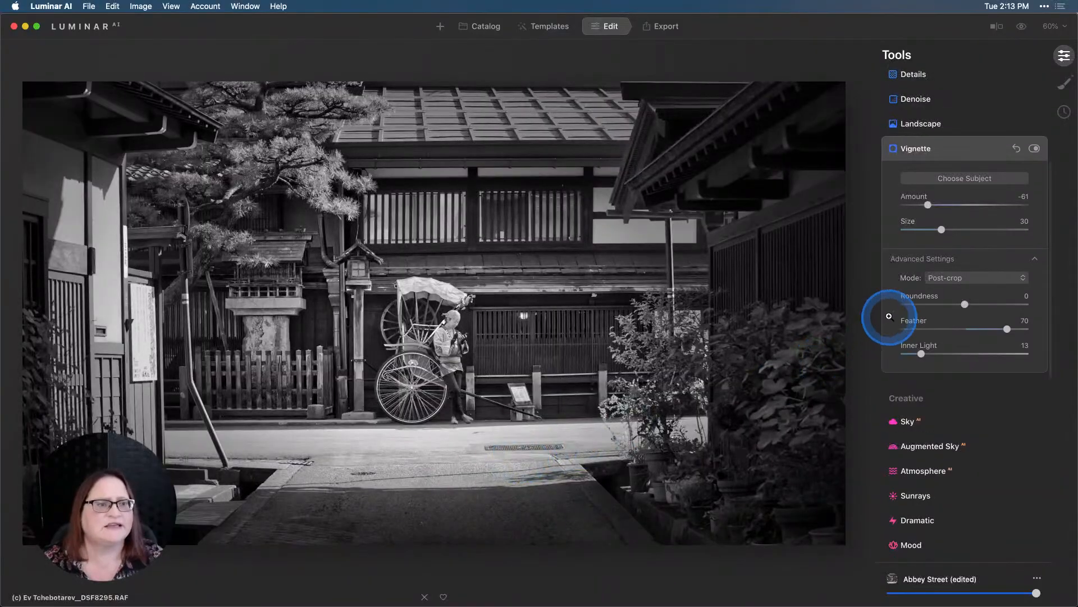
{"action": "scroll", "coordinate": [889, 315], "scroll_direction": "up", "scroll_amount": 5}
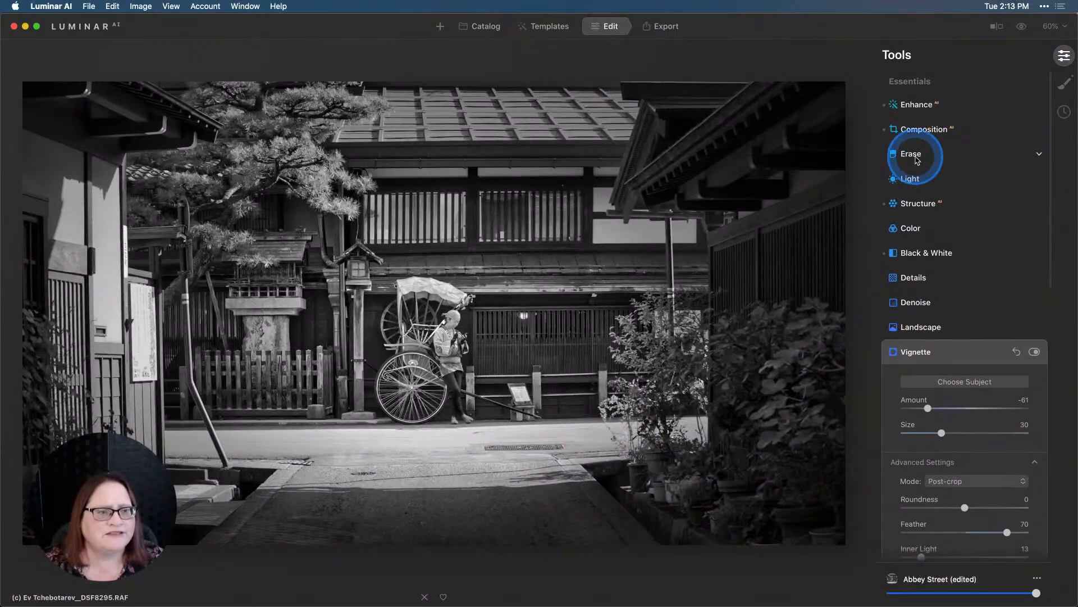
{"action": "left_click", "coordinate": [915, 157]}
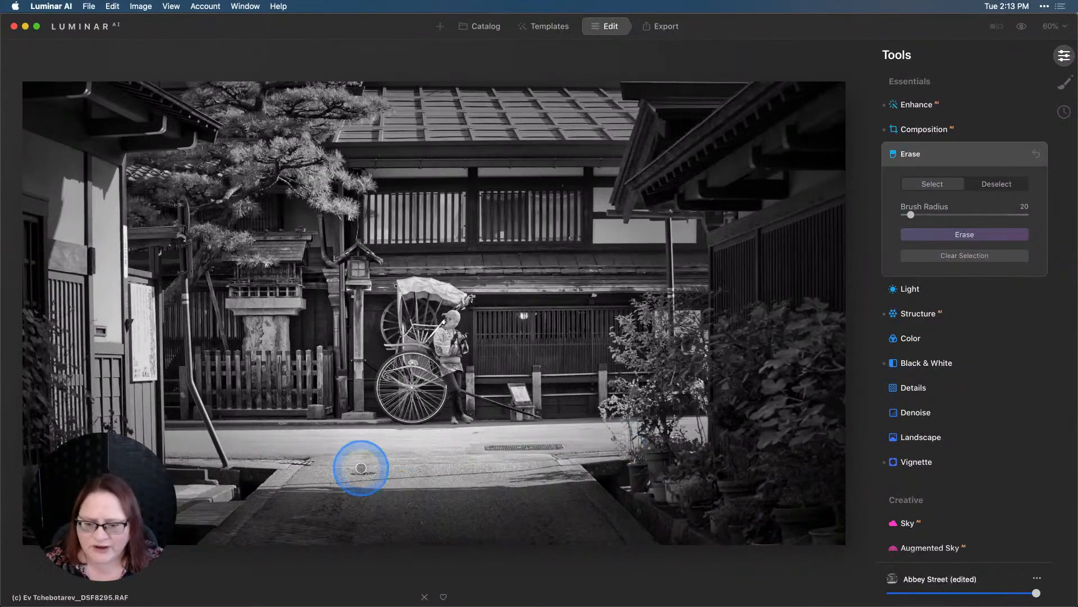
{"action": "key", "text": "bracketright"}
{"action": "key", "text": "bracketright"}
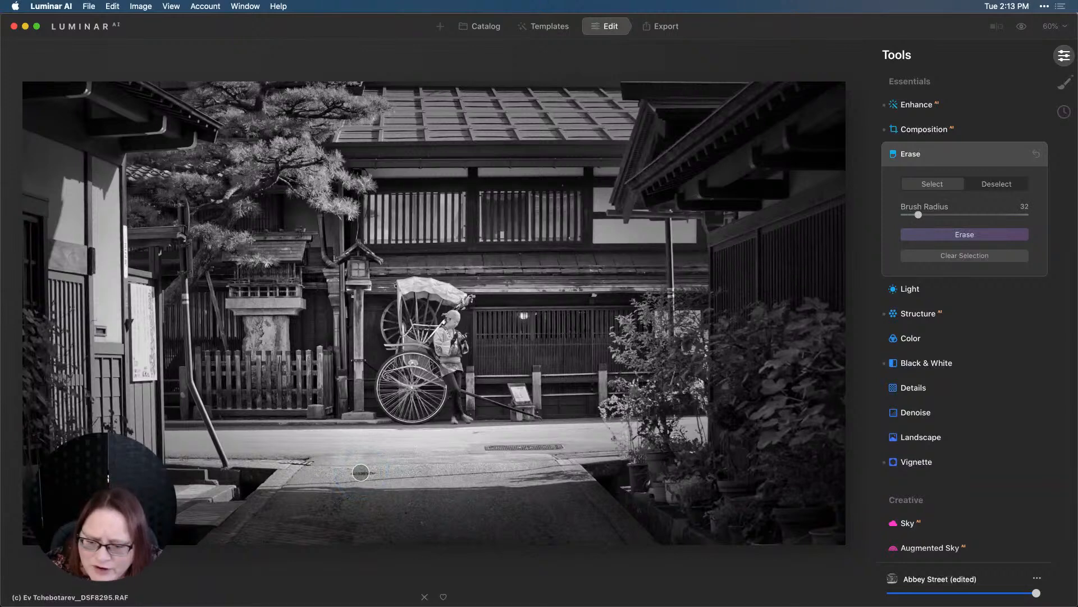
{"action": "left_click_drag", "start_coordinate": [355, 472], "coordinate": [372, 472]}
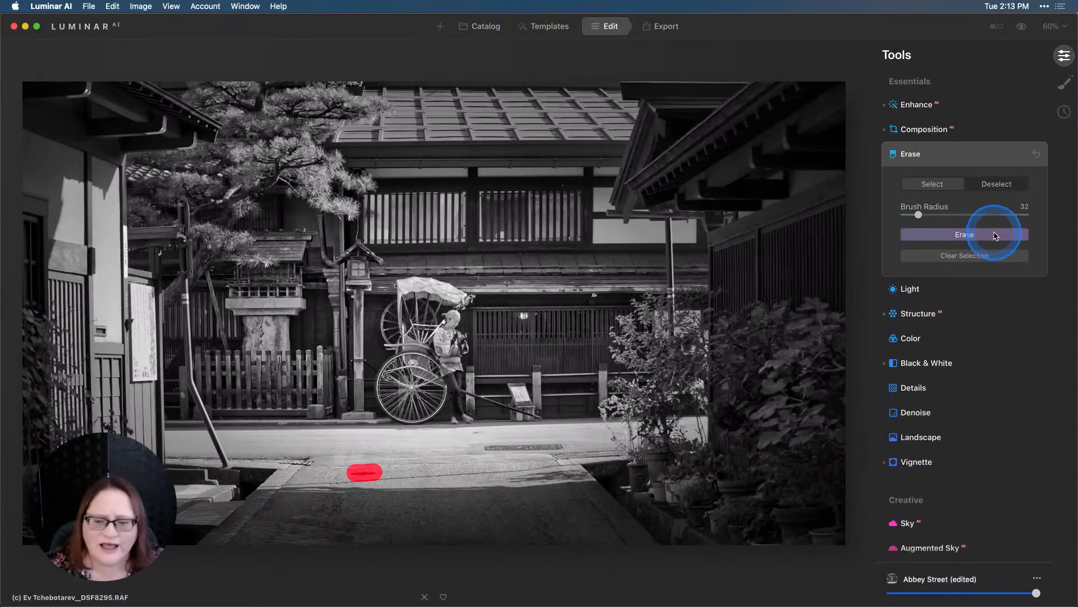
{"action": "left_click", "coordinate": [998, 235]}
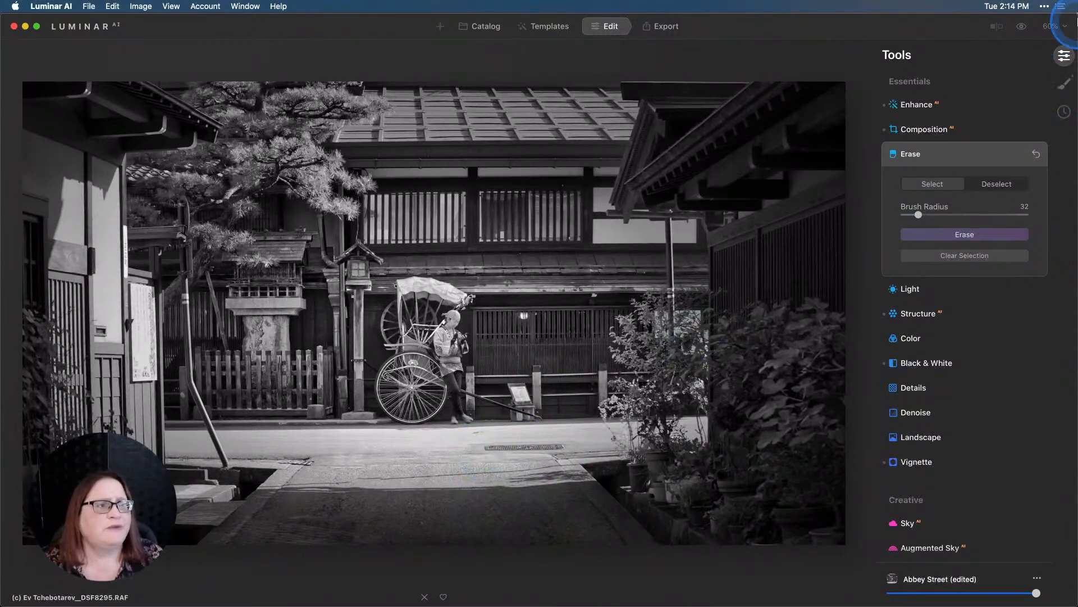
- At 100% zoom, mark the long drain grate in the road, trim the selection's edges with Deselect and erase it
{"action": "left_click", "coordinate": [1054, 26]}
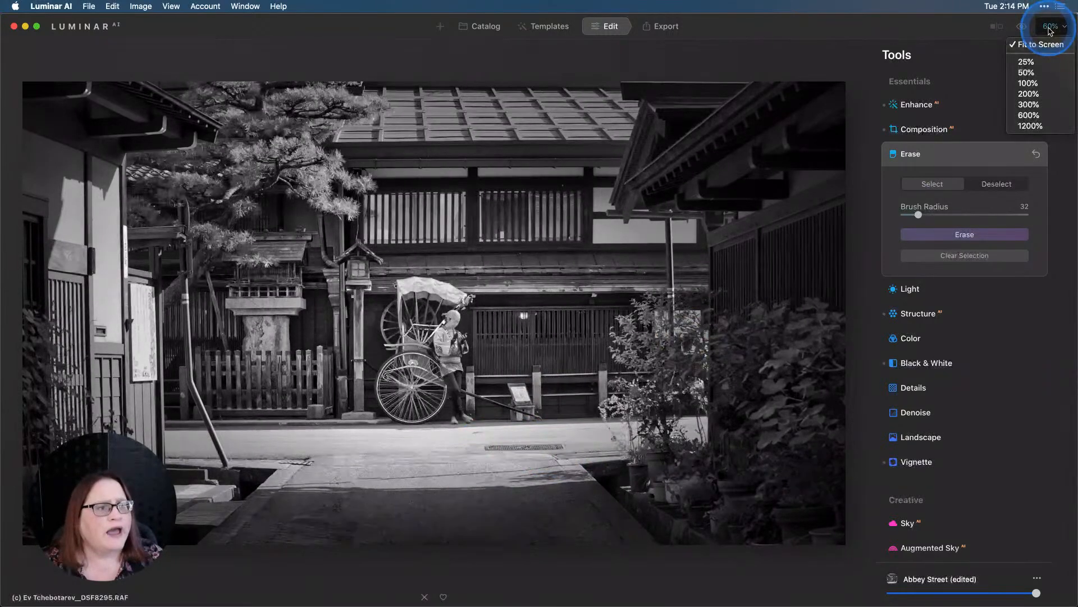
{"action": "left_click", "coordinate": [1035, 84]}
{"action": "scroll", "coordinate": [611, 450], "scroll_direction": "down", "scroll_amount": 4}
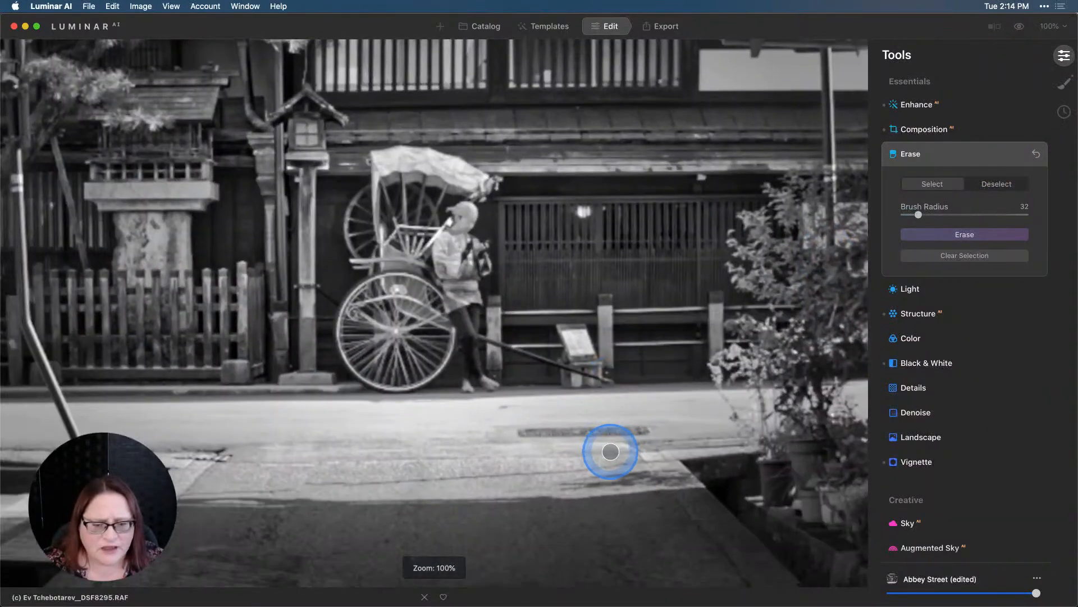
{"action": "scroll", "coordinate": [610, 451], "scroll_direction": "right", "scroll_amount": 4}
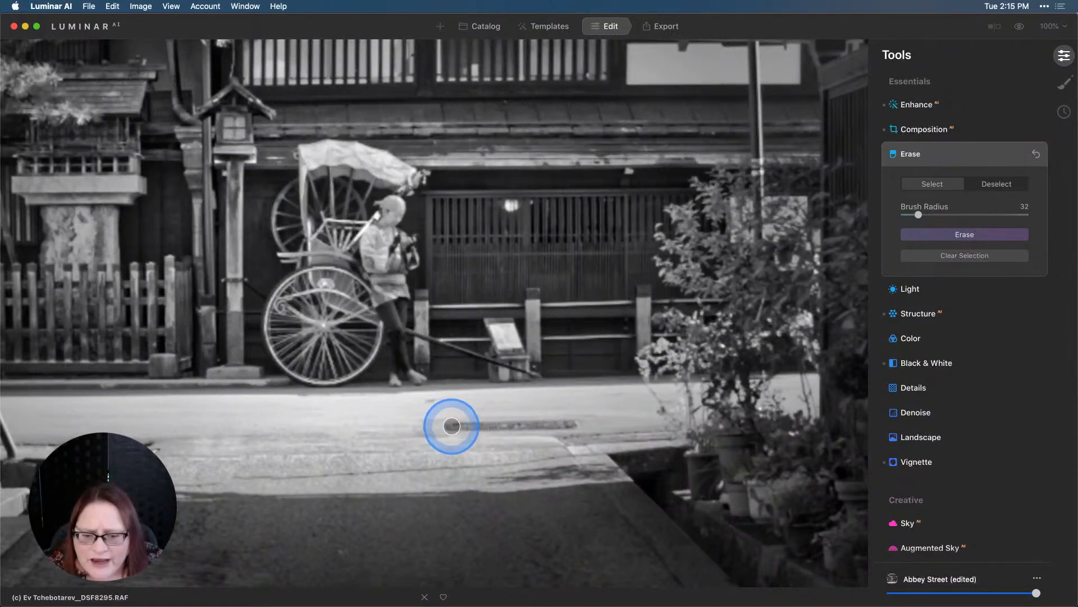
{"action": "mouse_move", "coordinate": [481, 426]}
{"action": "left_mouse_down"}
{"action": "mouse_move", "coordinate": [452, 426]}
{"action": "mouse_move", "coordinate": [575, 426]}
{"action": "mouse_move", "coordinate": [451, 426]}
{"action": "mouse_move", "coordinate": [482, 429]}
{"action": "left_mouse_up"}
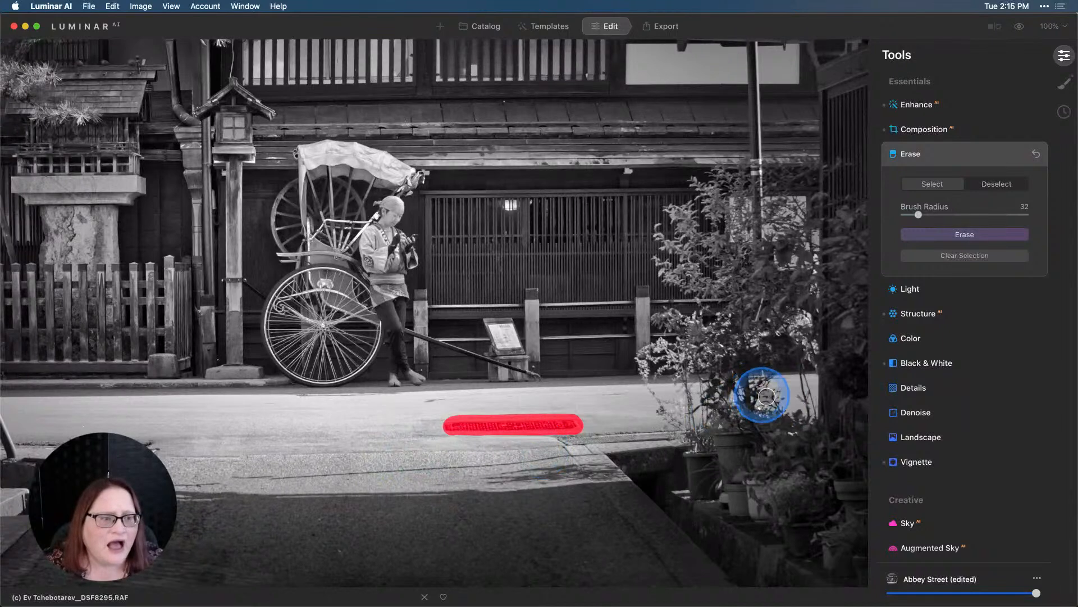
{"action": "left_click", "coordinate": [1003, 185]}
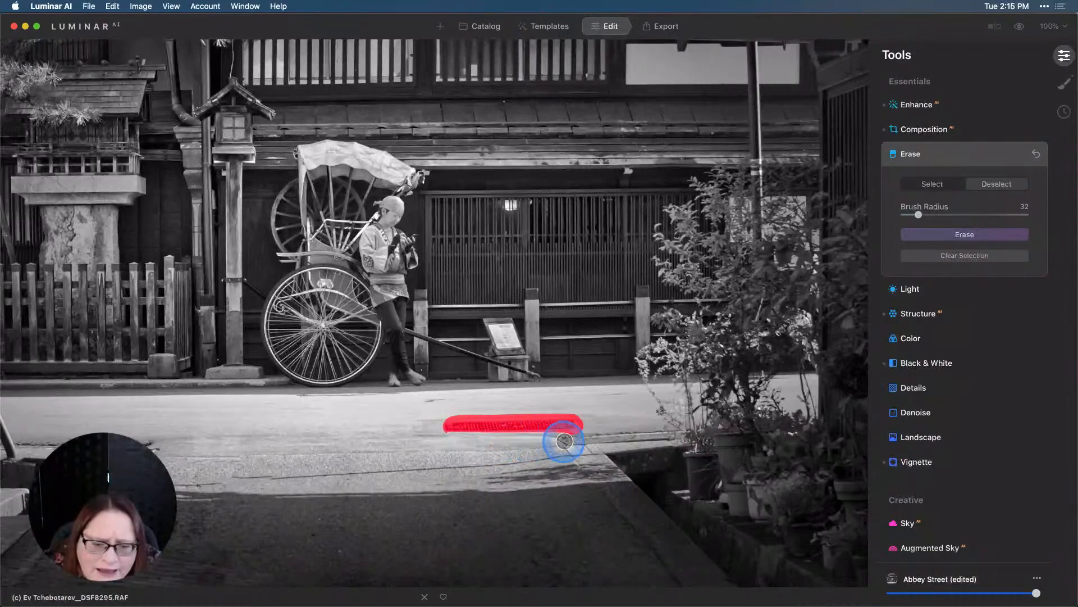
{"action": "mouse_move", "coordinate": [596, 430]}
{"action": "left_mouse_down"}
{"action": "mouse_move", "coordinate": [609, 414]}
{"action": "mouse_move", "coordinate": [444, 410]}
{"action": "left_mouse_up"}
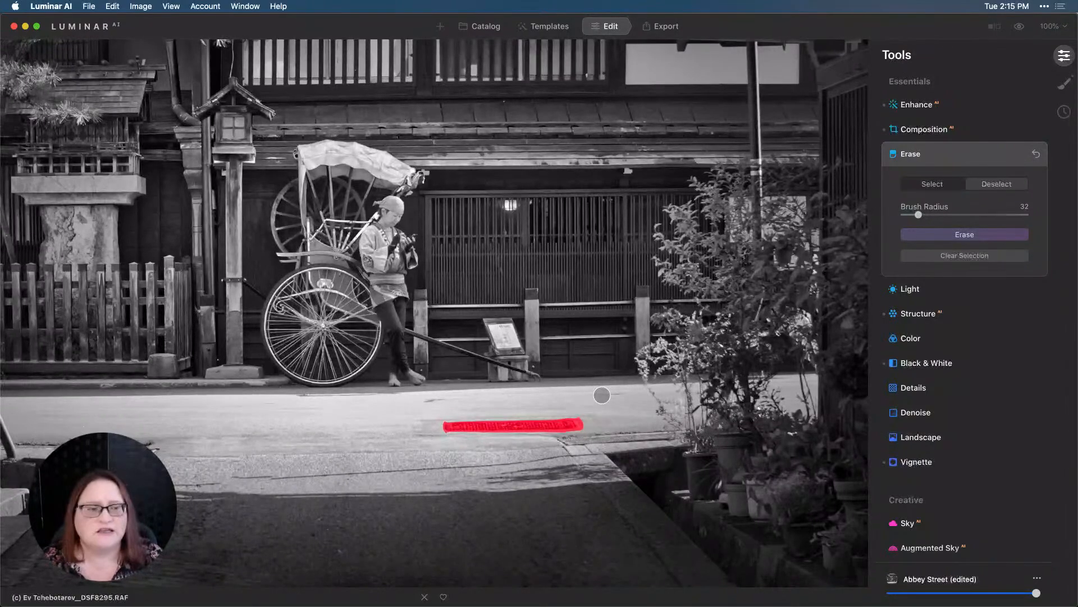
{"action": "left_click", "coordinate": [1008, 236]}
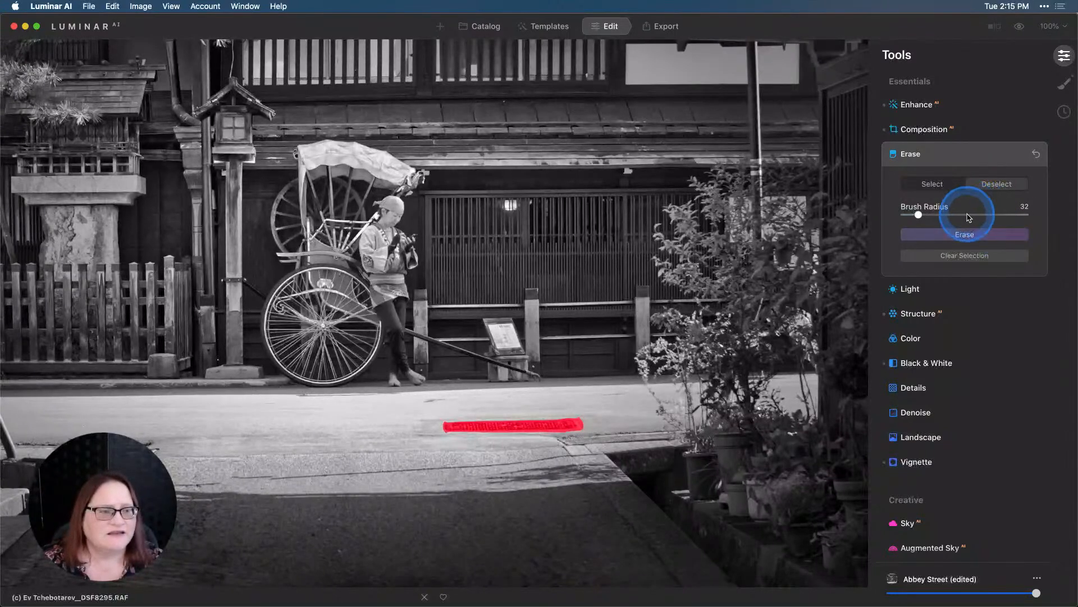
{"action": "left_click", "coordinate": [964, 235]}
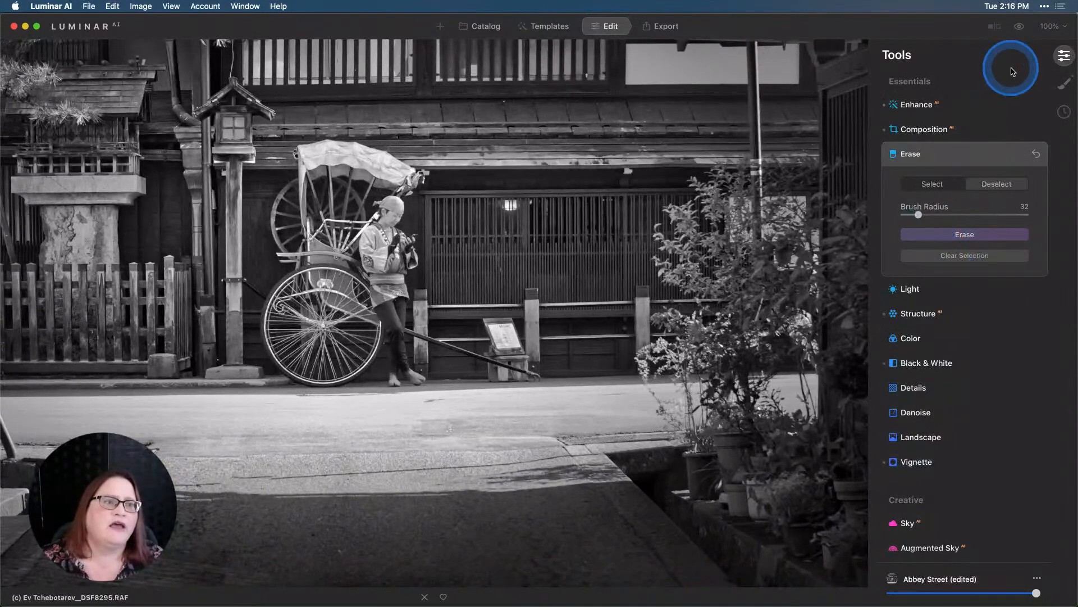
- Fit the photo to the screen and compare the finished edit with the original
{"action": "left_click", "coordinate": [1056, 28]}
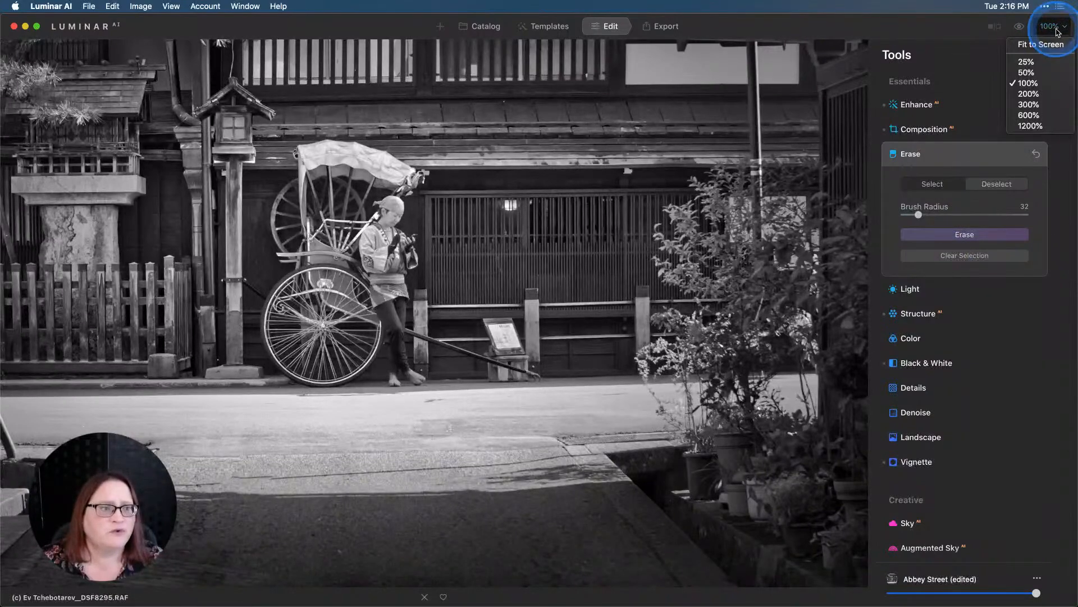
{"action": "left_click", "coordinate": [1047, 45]}
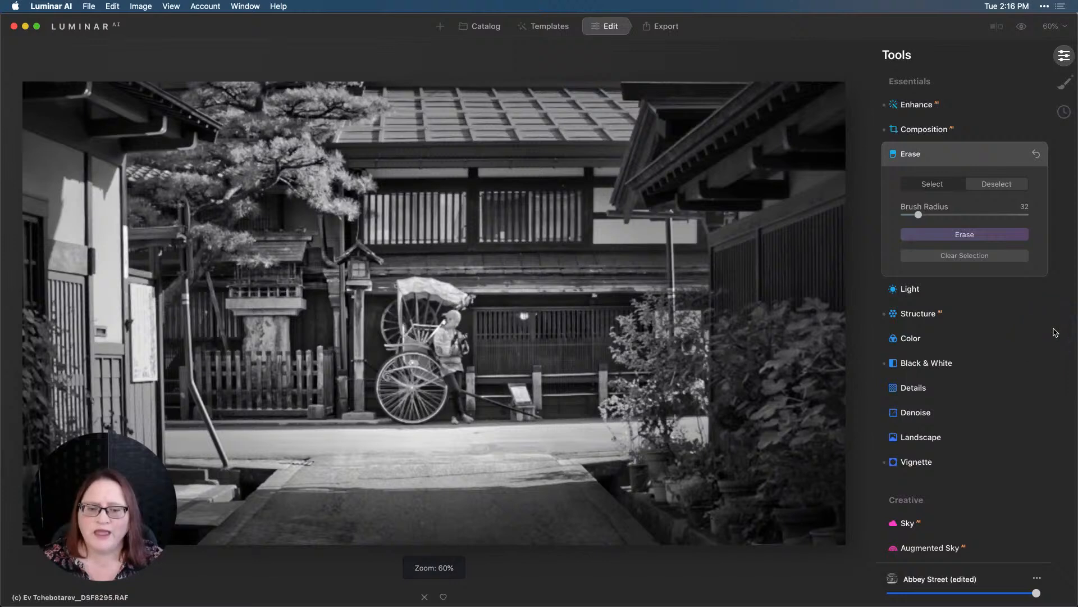
{"action": "left_click", "coordinate": [1022, 27]}
{"action": "left_click_drag", "start_coordinate": [1022, 29], "coordinate": [982, 143]}
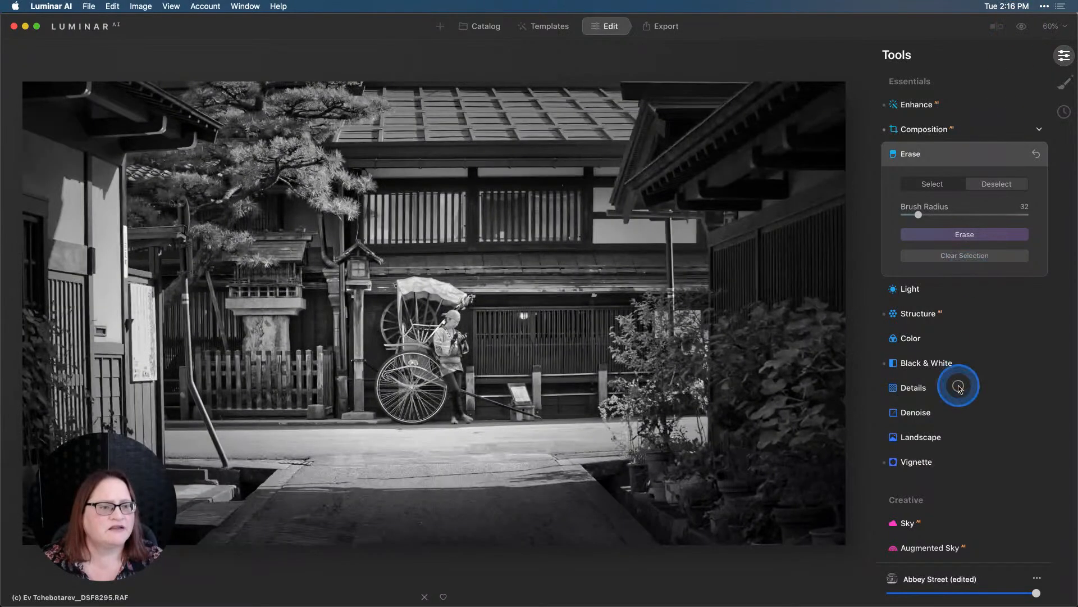
- Leave the Erase tool for the Light tool and compare the black-and-white edit with the original colour photo
{"action": "left_click", "coordinate": [919, 292]}
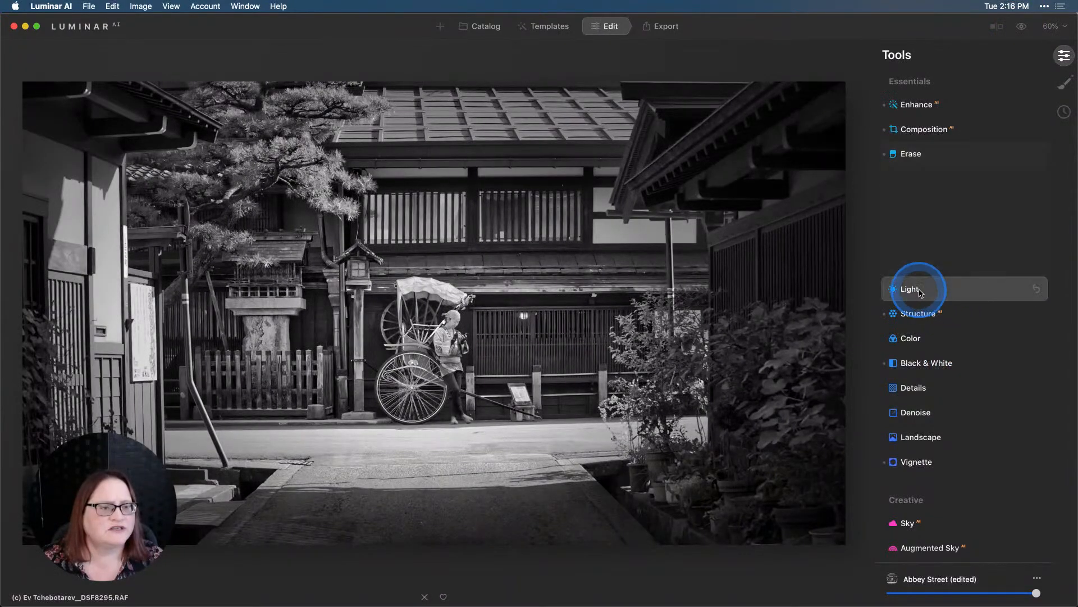
{"action": "left_click", "coordinate": [1023, 31]}
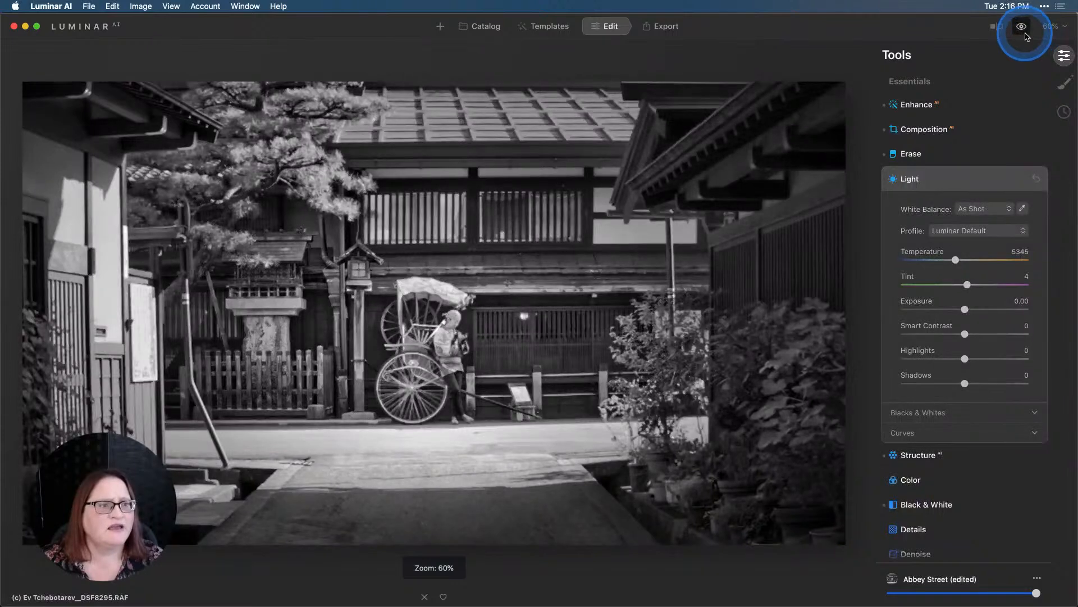
{"action": "left_click", "coordinate": [1024, 29]}
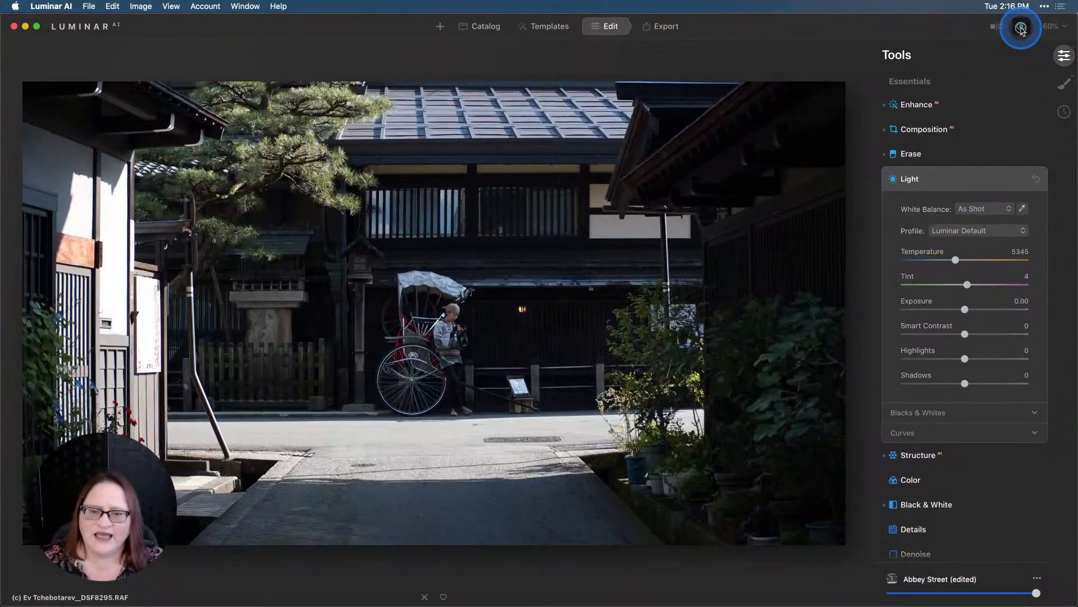
{"action": "left_click", "coordinate": [1021, 28]}
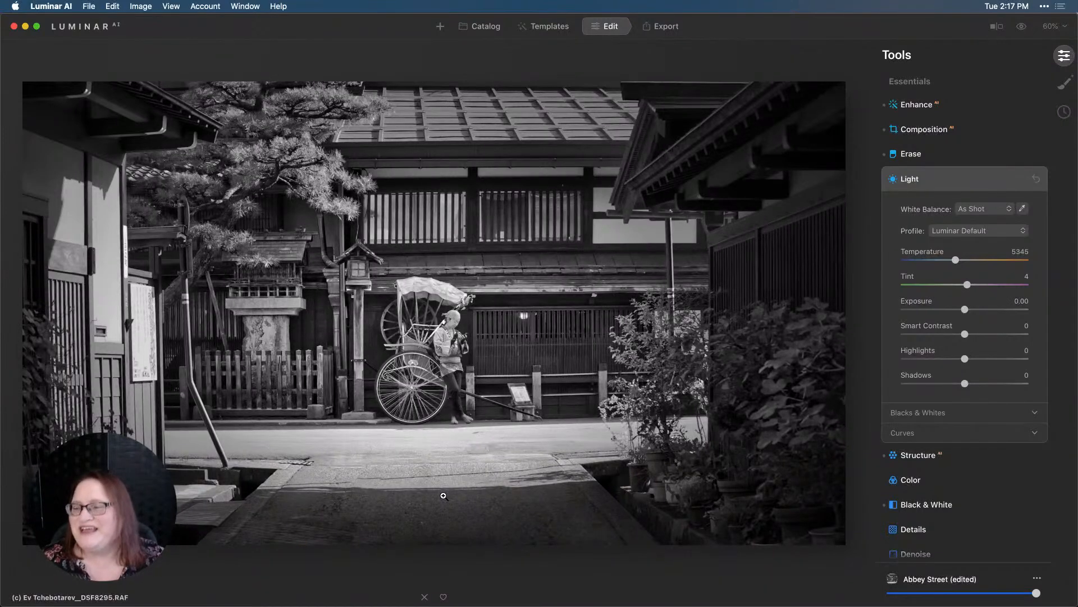
{"action": "left_click", "coordinate": [464, 494]}
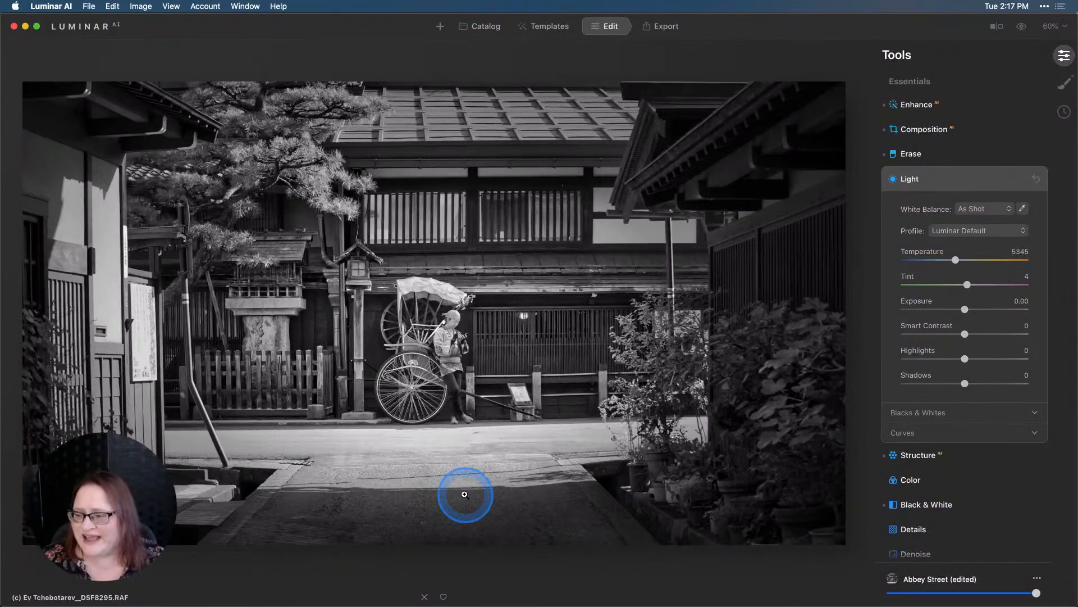
{"action": "left_click", "coordinate": [465, 495]}
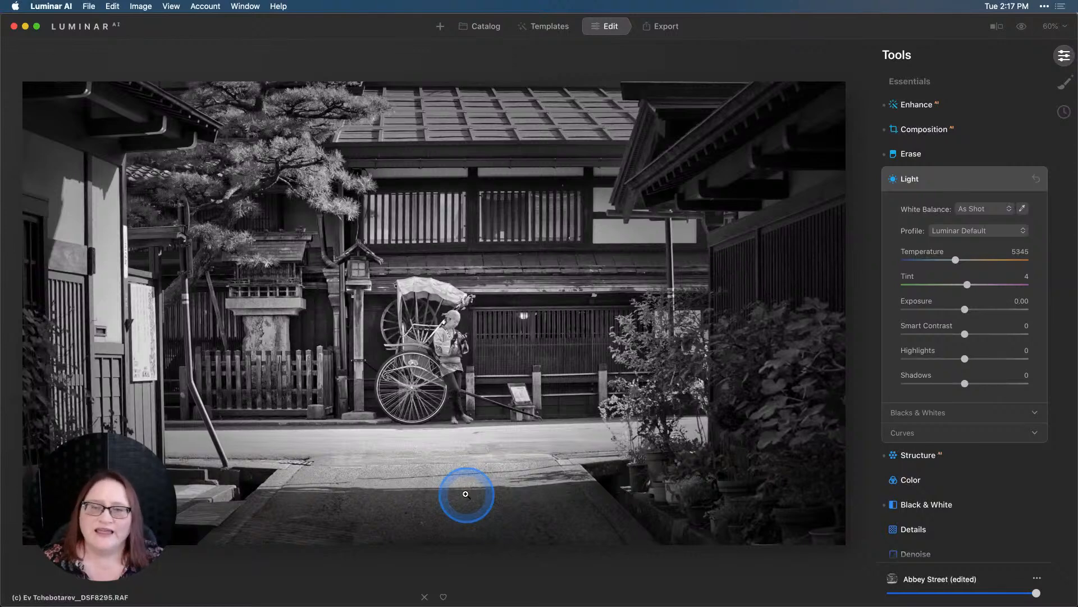